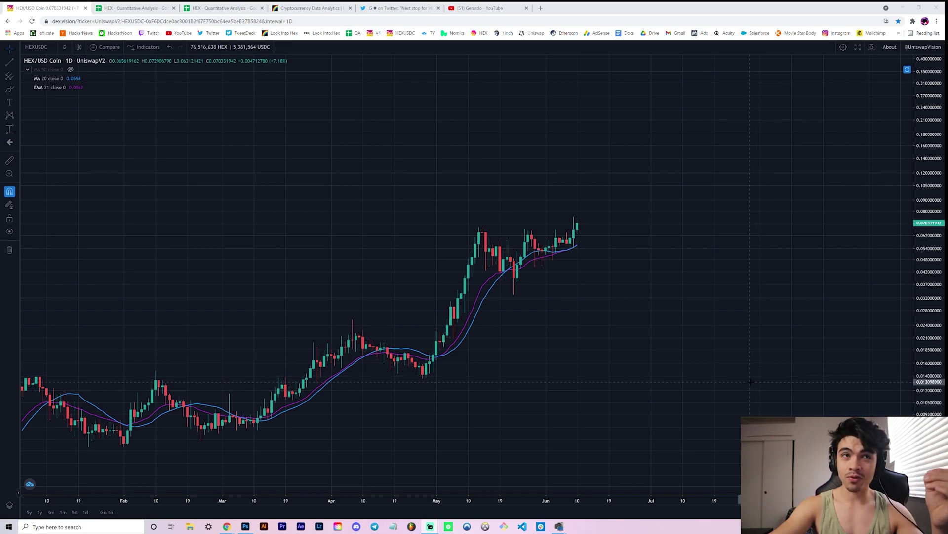
# Nudge the HEX/USD price axis down and compress the timeline to reveal early 2021
pyautogui.moveTo(752, 387); pyautogui.dragTo(750, 392)
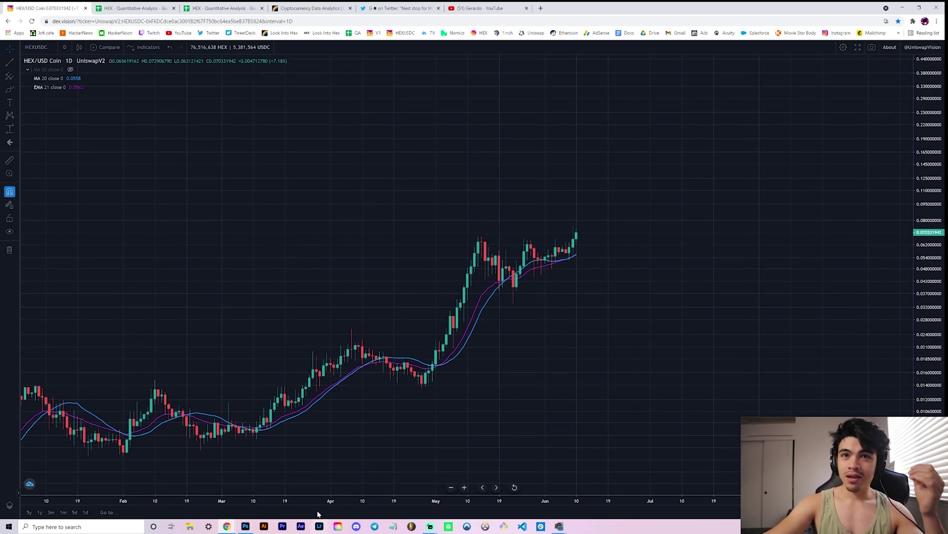
pyautogui.moveTo(346, 499); pyautogui.dragTo(355, 500)
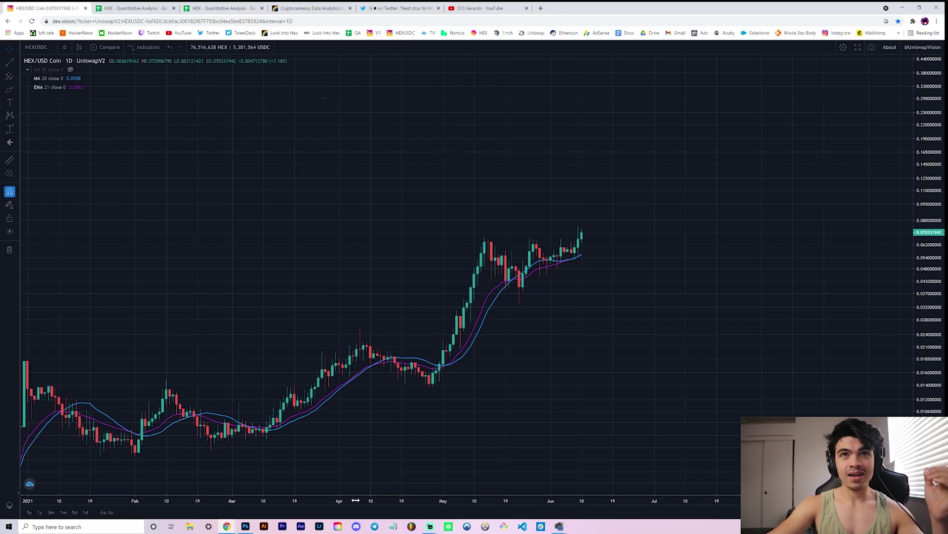
# Look over the spreadsheet's Exponential Regression chart and Fair Value line, then return to the HEX/USD chart
pyautogui.click(154, 4)
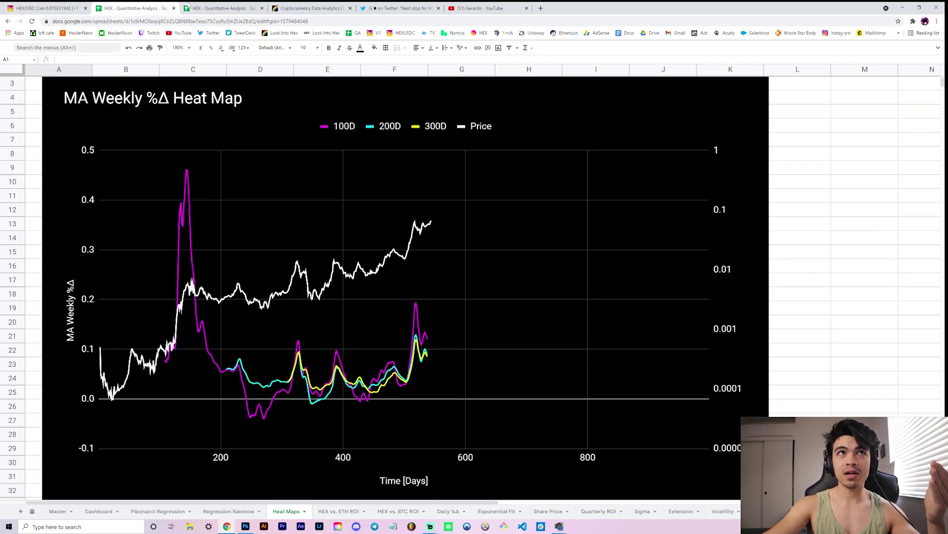
pyautogui.click(218, 4)
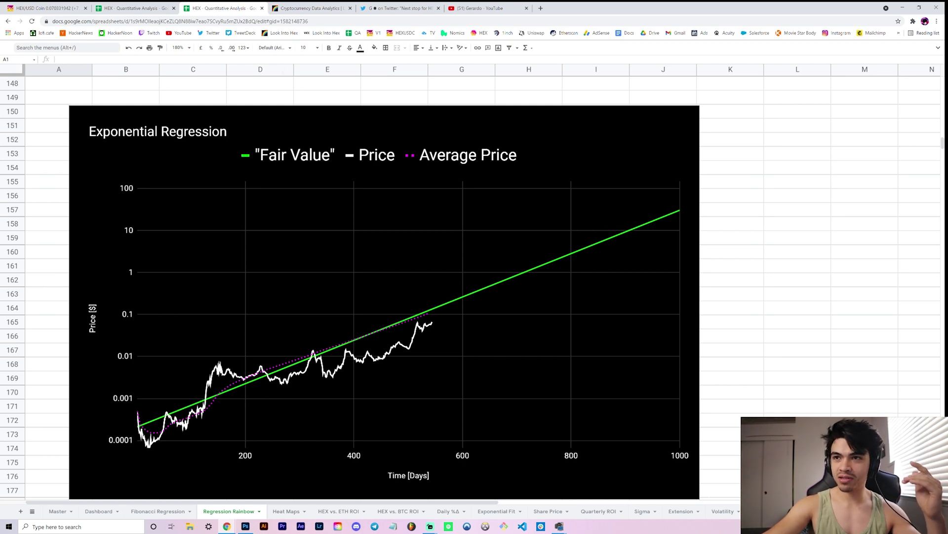
pyautogui.scroll(-1, 355, 295)
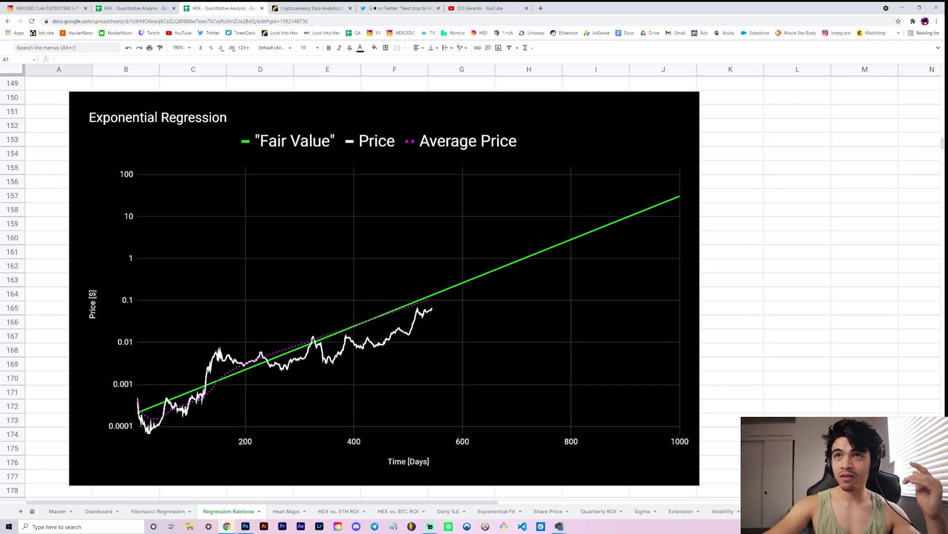
pyautogui.click(150, 6)
pyautogui.click(53, 4)
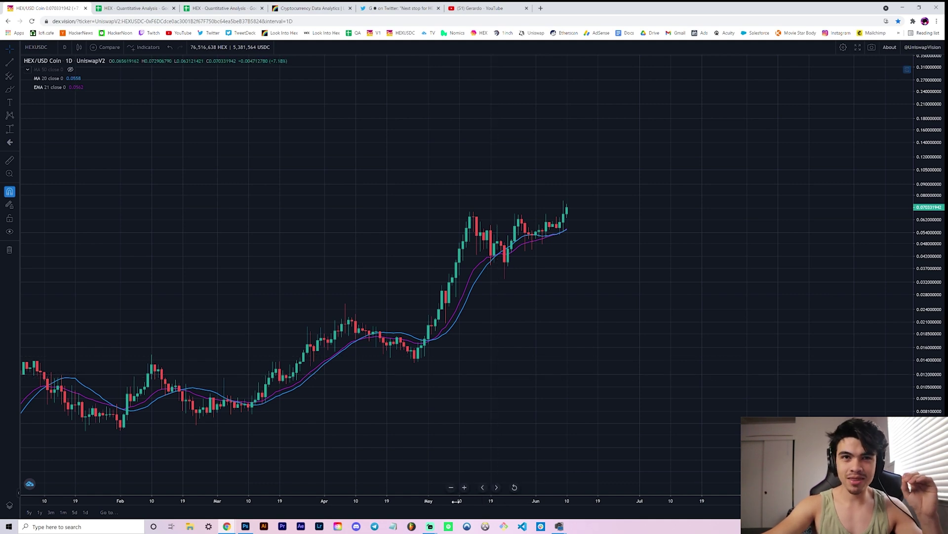
# Shift the chart toward the latest candles and measure the price rise to the last candle
pyautogui.moveTo(473, 500); pyautogui.dragTo(468, 501)
pyautogui.moveTo(457, 423); pyautogui.dragTo(395, 434)
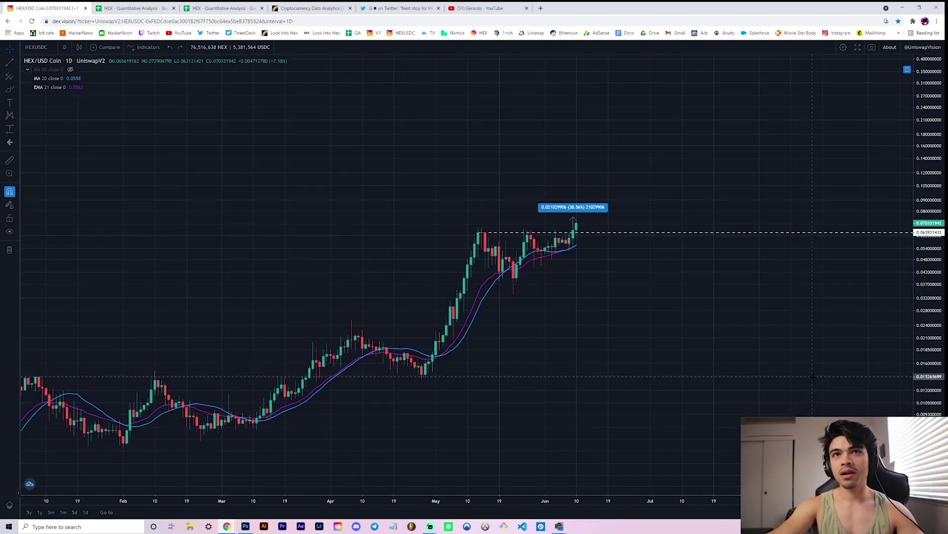
pyautogui.moveTo(745, 366); pyautogui.dragTo(722, 390)
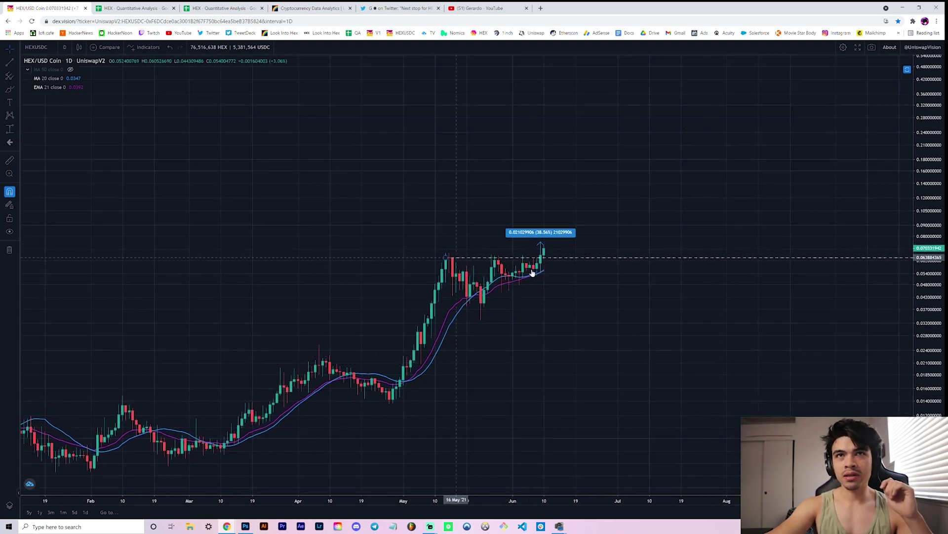
# Dismiss the measurement and anchor a trend line on the 13 May candle high
pyautogui.click(534, 245)
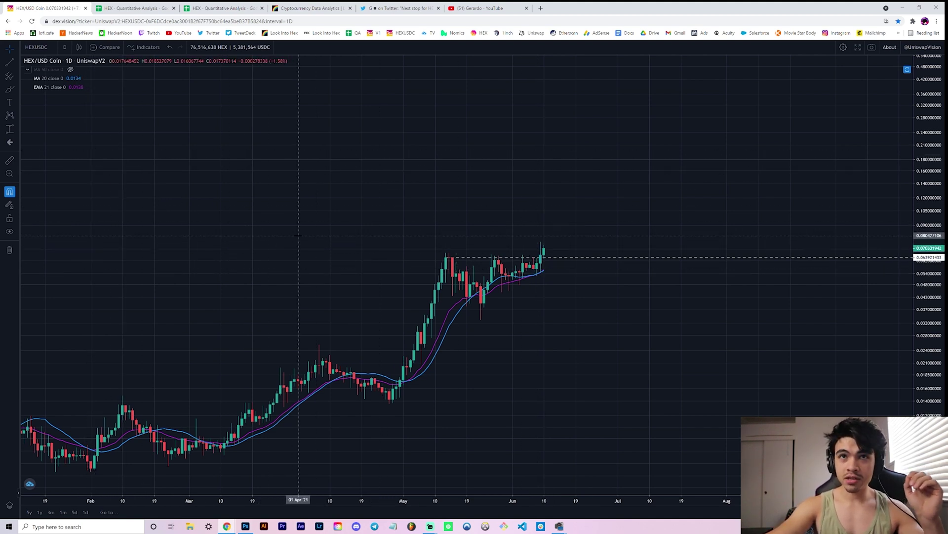
pyautogui.click(9, 63)
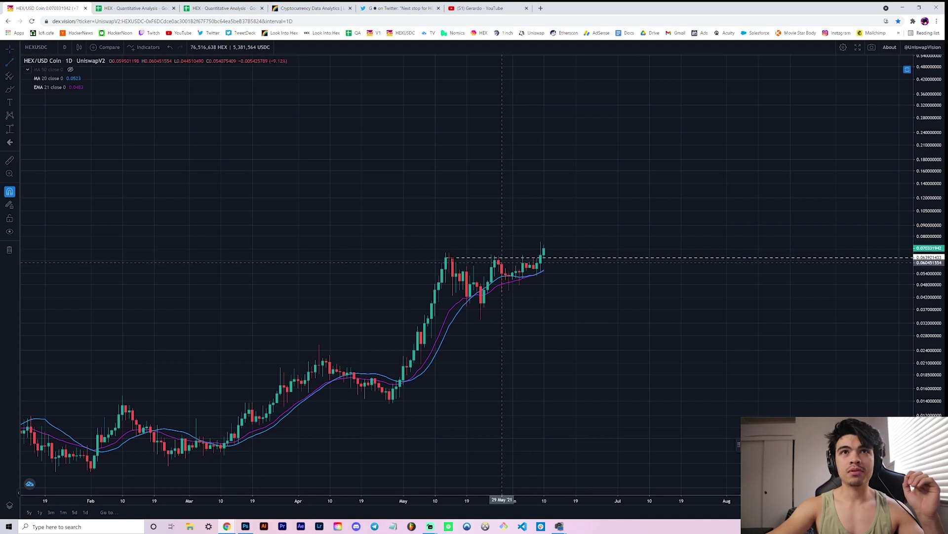
pyautogui.click(446, 258)
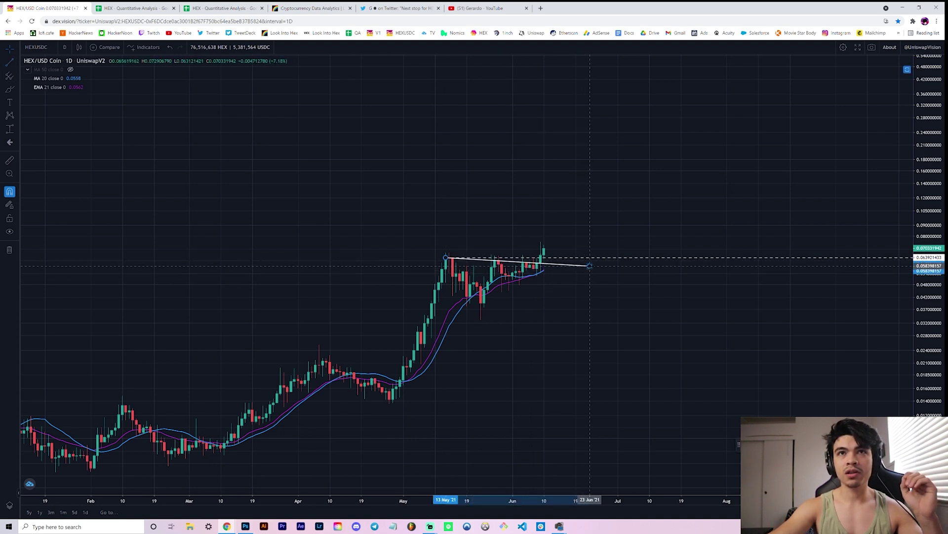
# End the trend line at 23 Jun, then delete it from the chart
pyautogui.click(589, 266)
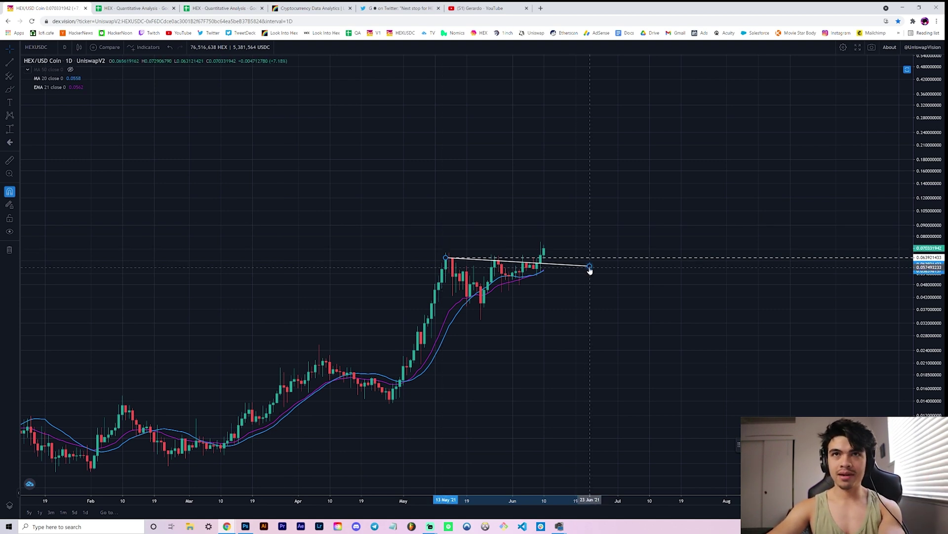
pyautogui.press('Delete')
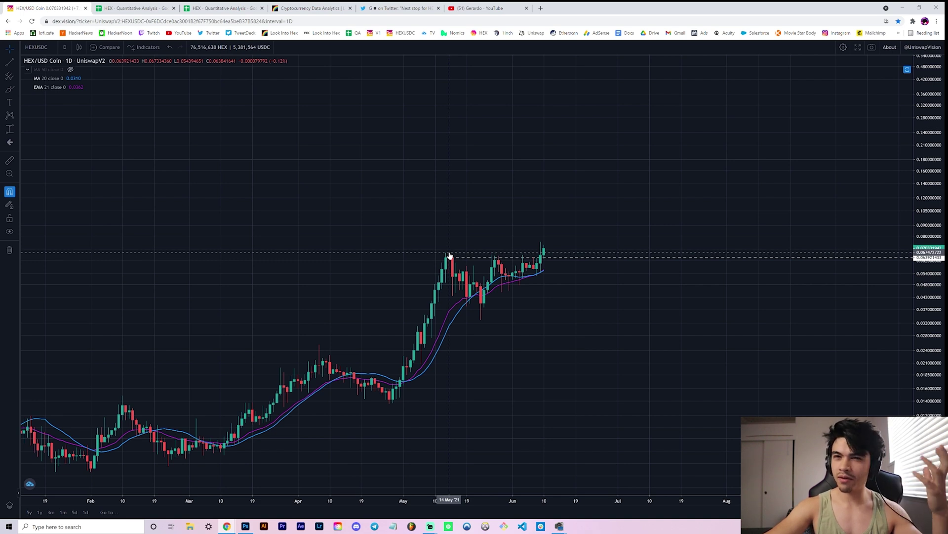
# Zoom out and pan the HEX/USD chart to show upcoming months, then go to the MA Weekly %Δ Heat Map
pyautogui.scroll(-1, 514, 277)
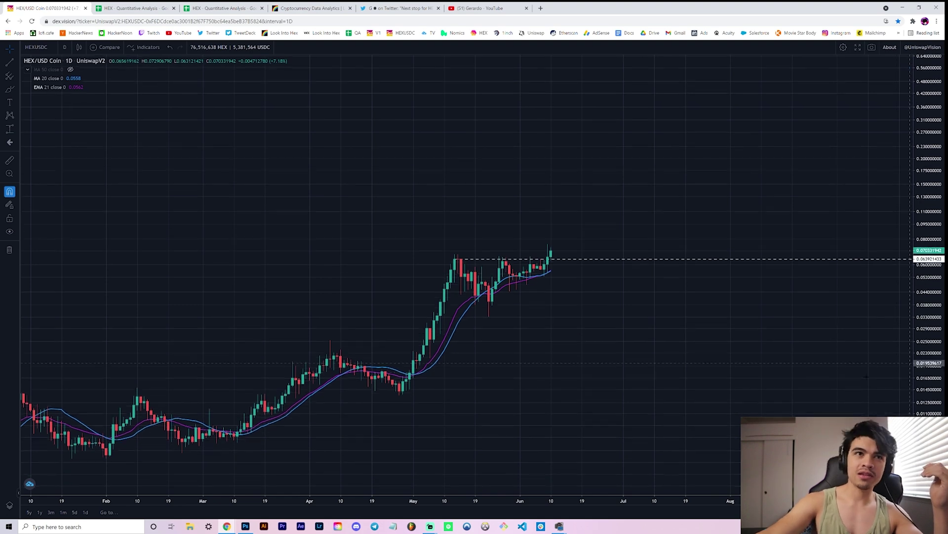
pyautogui.moveTo(807, 378); pyautogui.dragTo(678, 392)
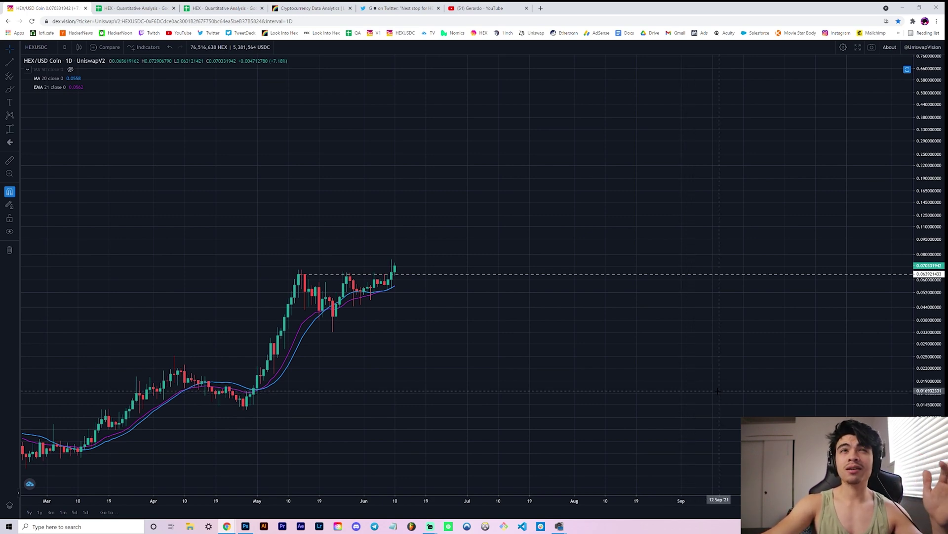
pyautogui.moveTo(724, 391); pyautogui.dragTo(775, 388)
pyautogui.moveTo(689, 407); pyautogui.dragTo(712, 408)
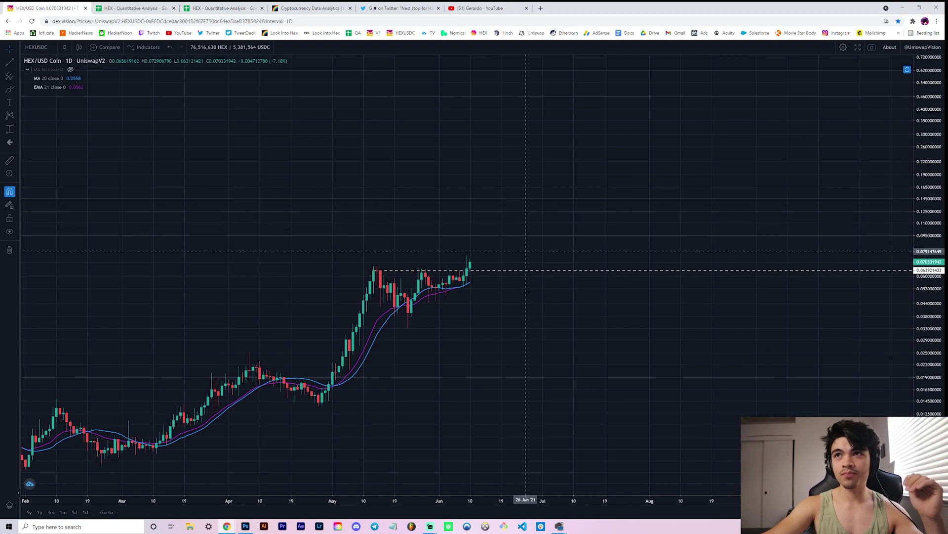
pyautogui.moveTo(537, 368); pyautogui.dragTo(542, 368)
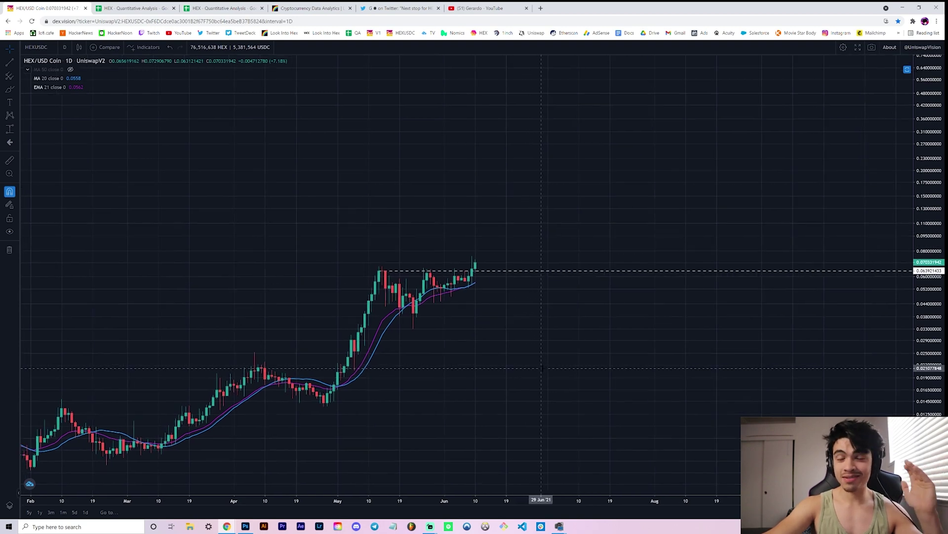
pyautogui.click(128, 5)
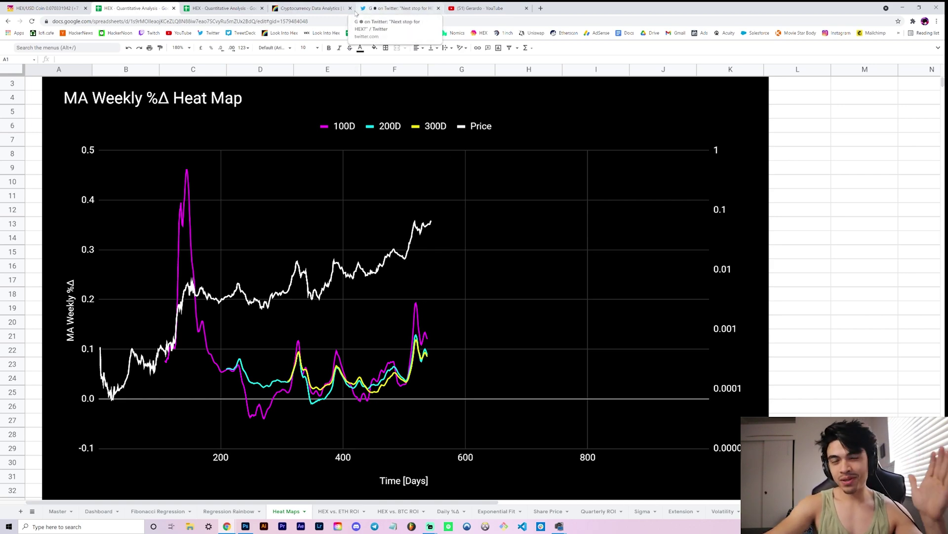
# Go to the Look Into Hex charts site and open its MA Heat Maps page
pyautogui.click(305, 5)
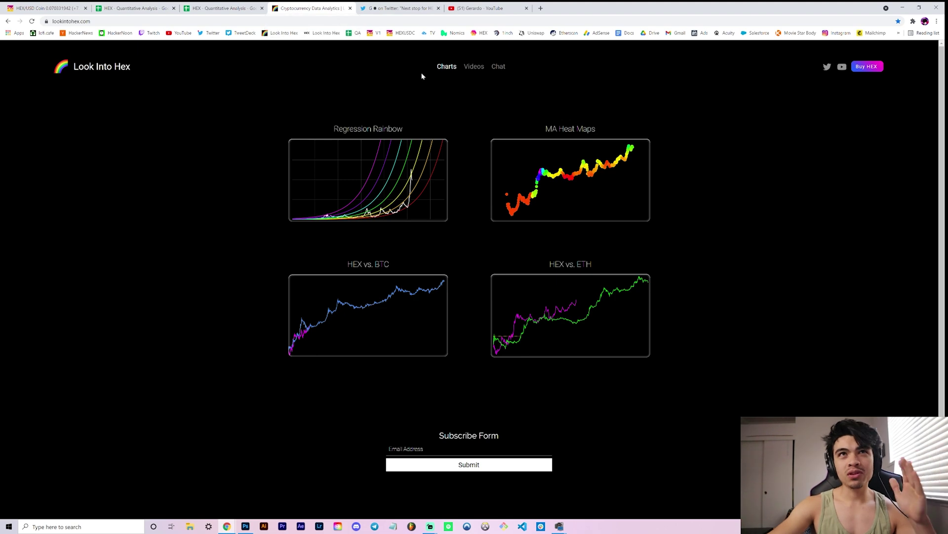
pyautogui.click(552, 164)
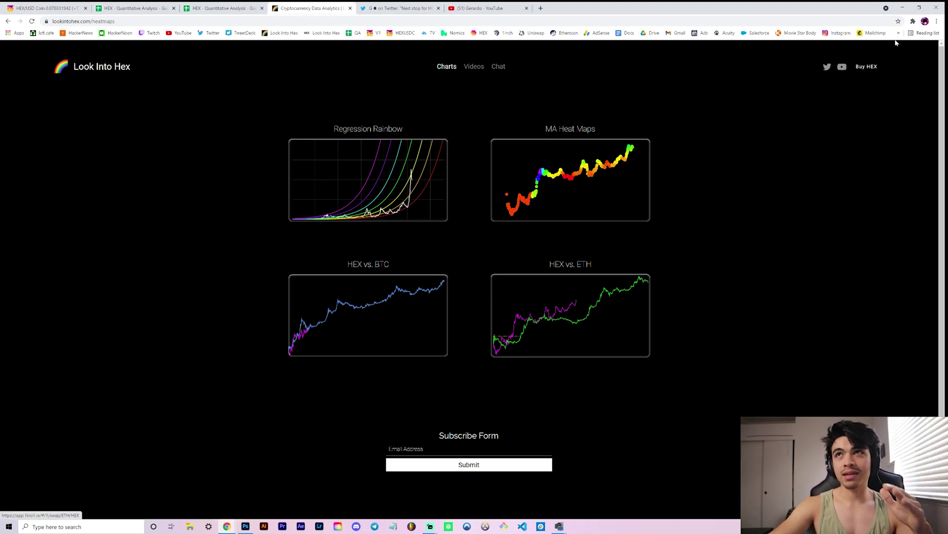
# Scroll through the heat maps and briefly select the 300D MA Weekly %Δ Heat Map title
pyautogui.scroll(-1, 568, 282)
pyautogui.scroll(-3, 568, 283)
pyautogui.scroll(-7, 432, 277)
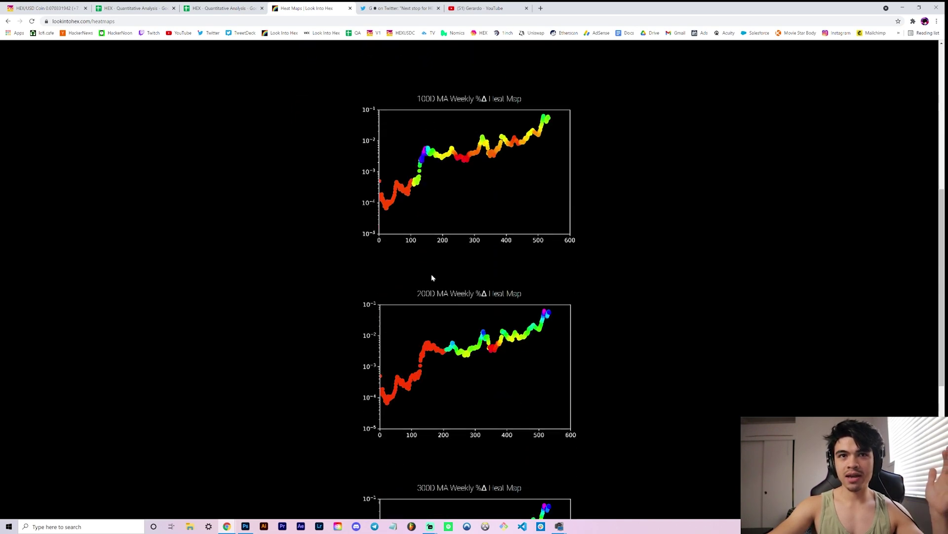
pyautogui.scroll(6, 432, 278)
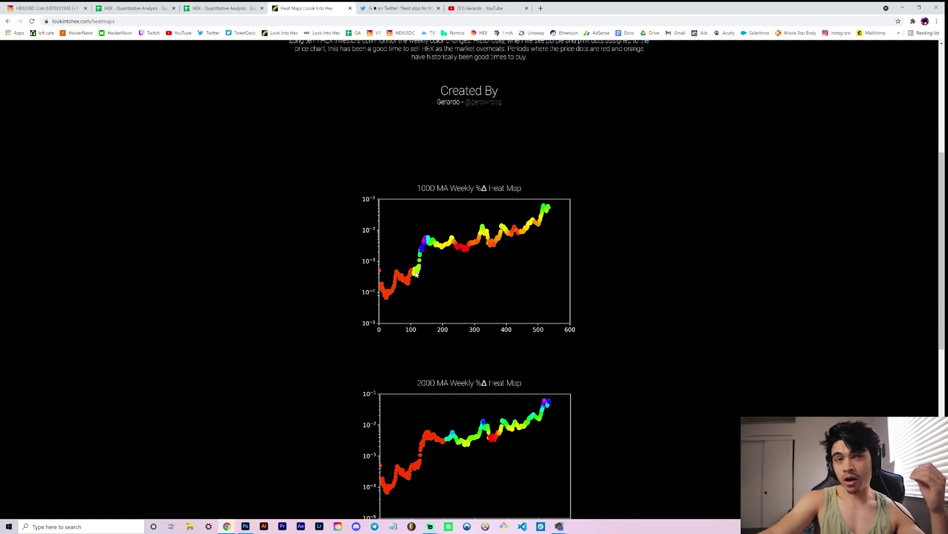
pyautogui.scroll(-2, 410, 309)
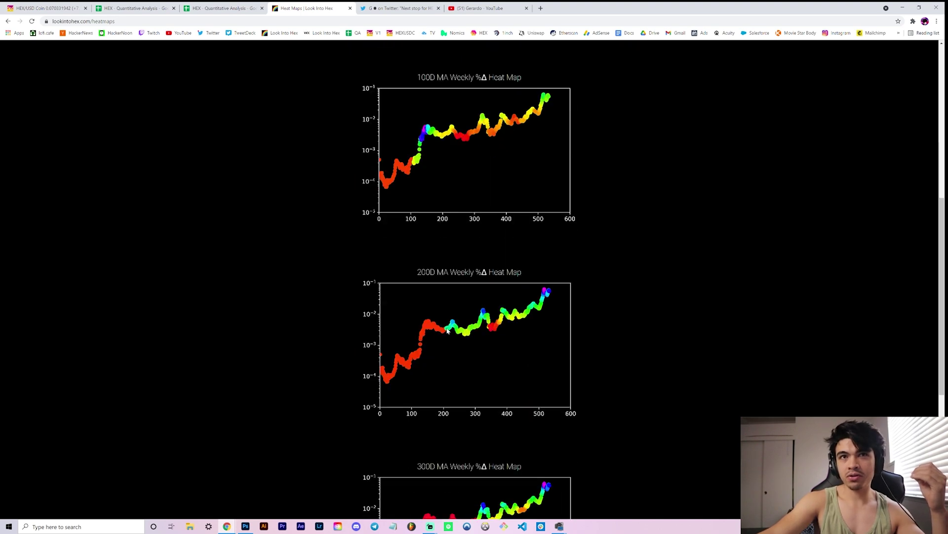
pyautogui.scroll(-4, 446, 336)
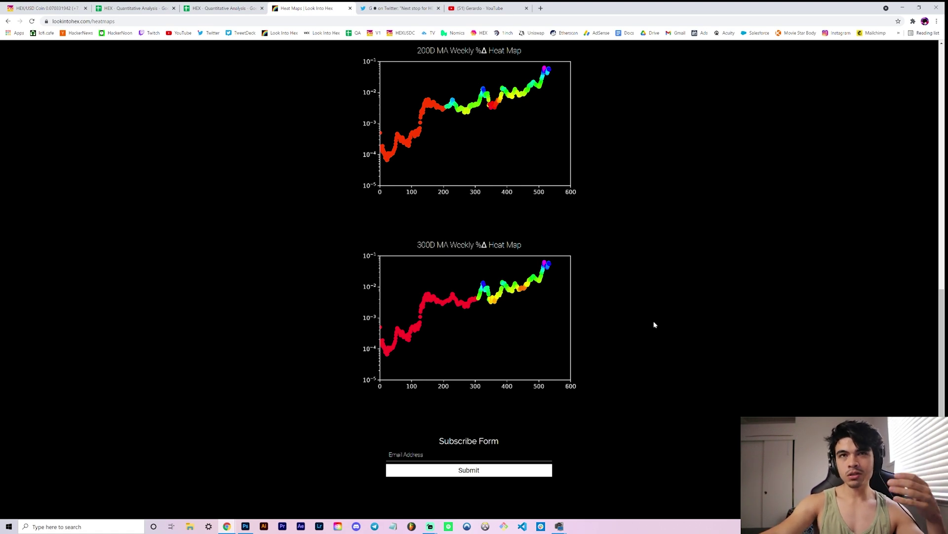
pyautogui.scroll(1, 653, 341)
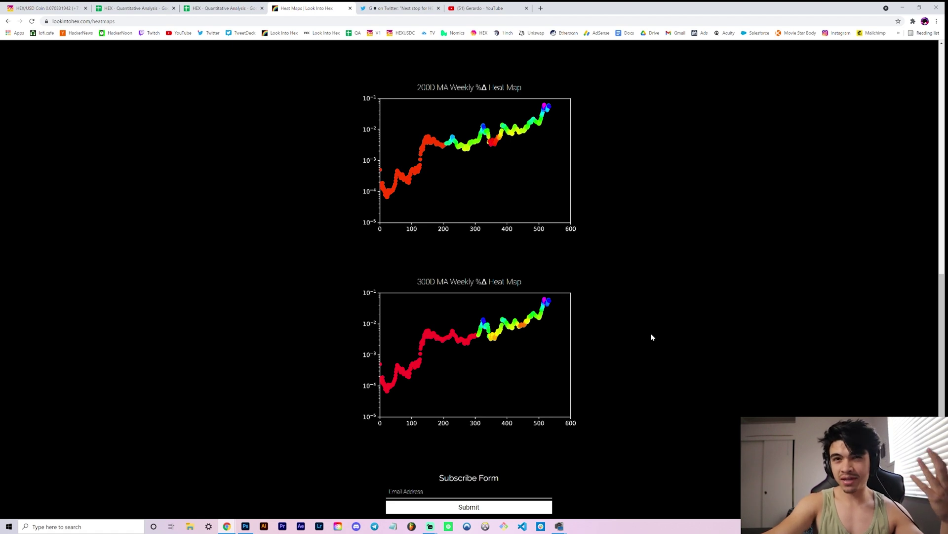
pyautogui.moveTo(418, 282); pyautogui.dragTo(532, 282)
pyautogui.click(538, 278)
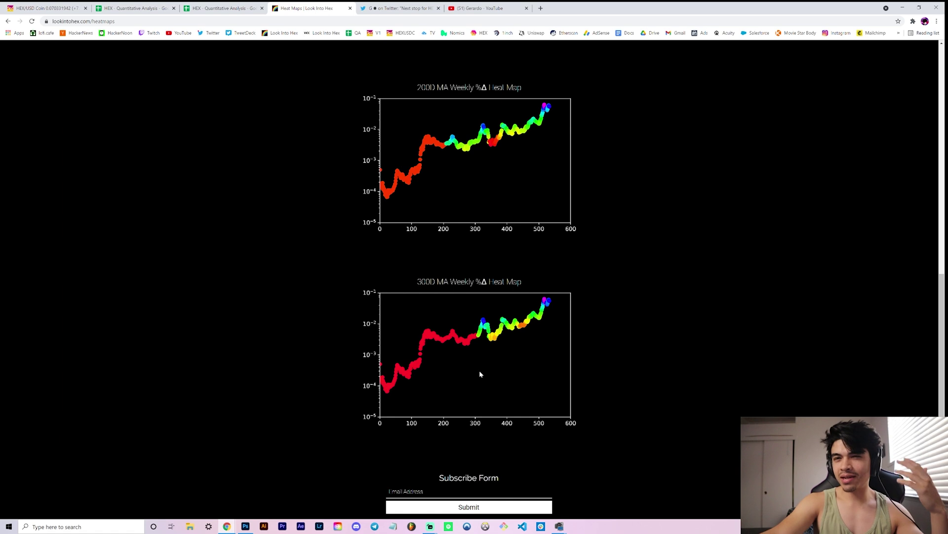
# Scroll back up to the How To Use notes and highlight the 100D heat map title
pyautogui.scroll(1, 480, 374)
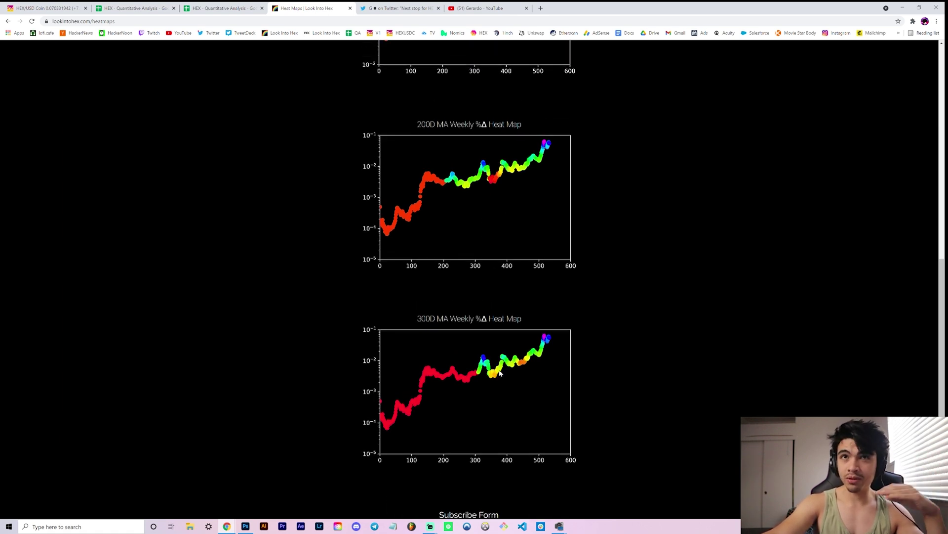
pyautogui.scroll(5, 594, 313)
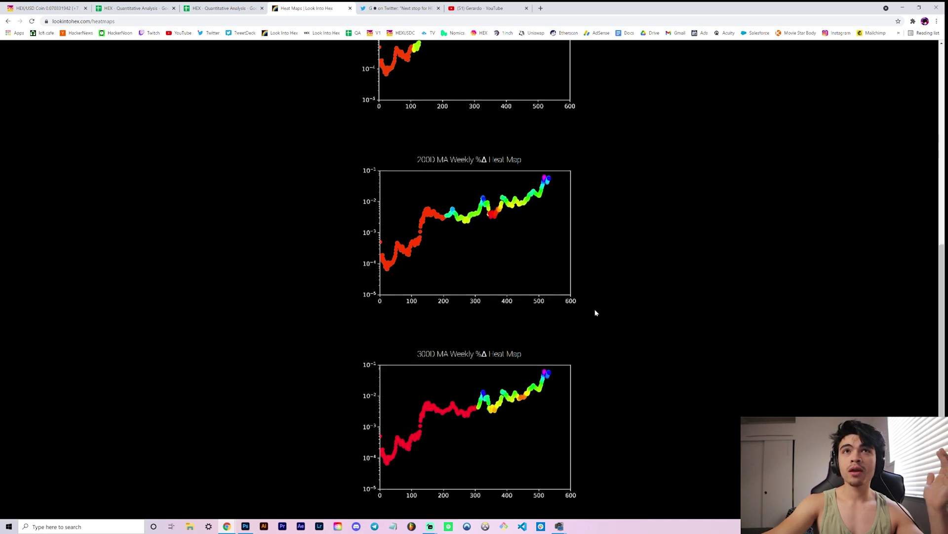
pyautogui.scroll(2, 598, 313)
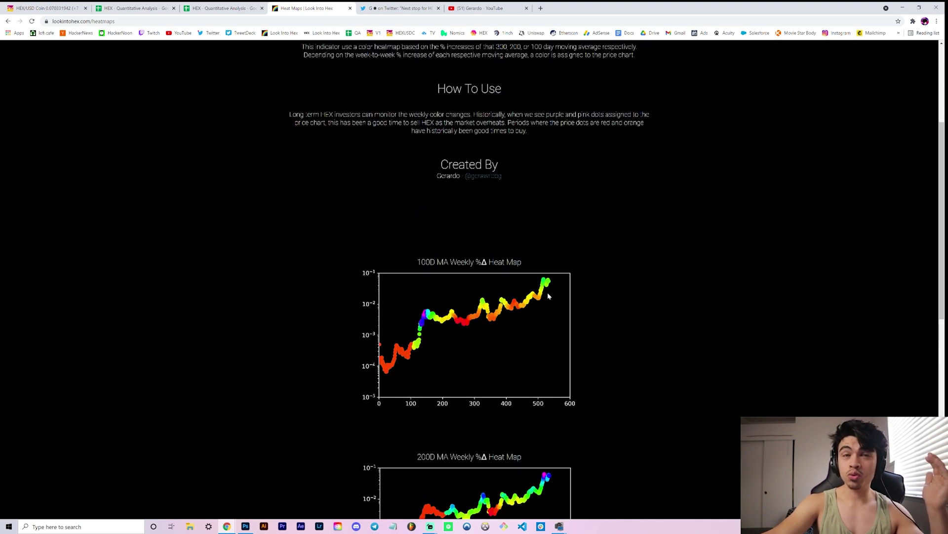
pyautogui.moveTo(417, 262); pyautogui.dragTo(525, 260)
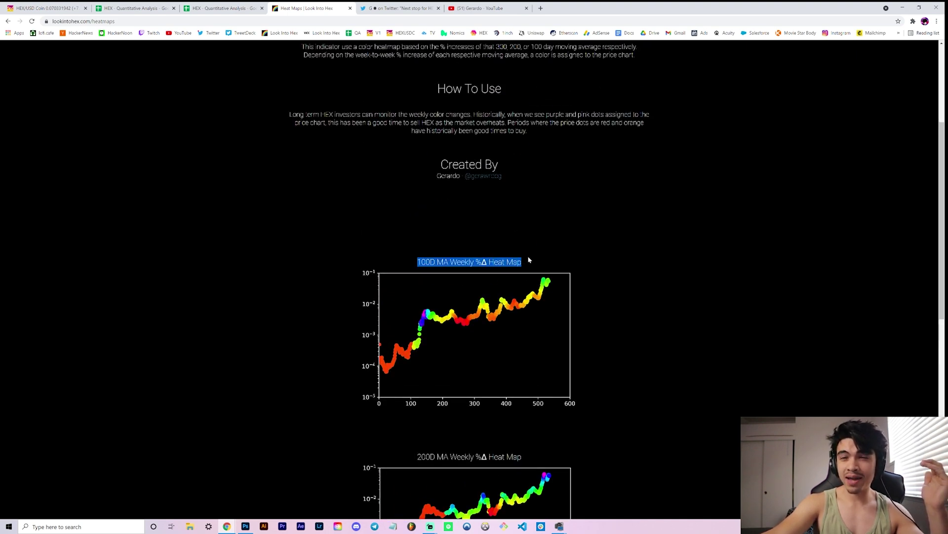
# Clear the highlight, scroll through the heat maps, and move the Heat Maps tab one slot left
pyautogui.click(533, 325)
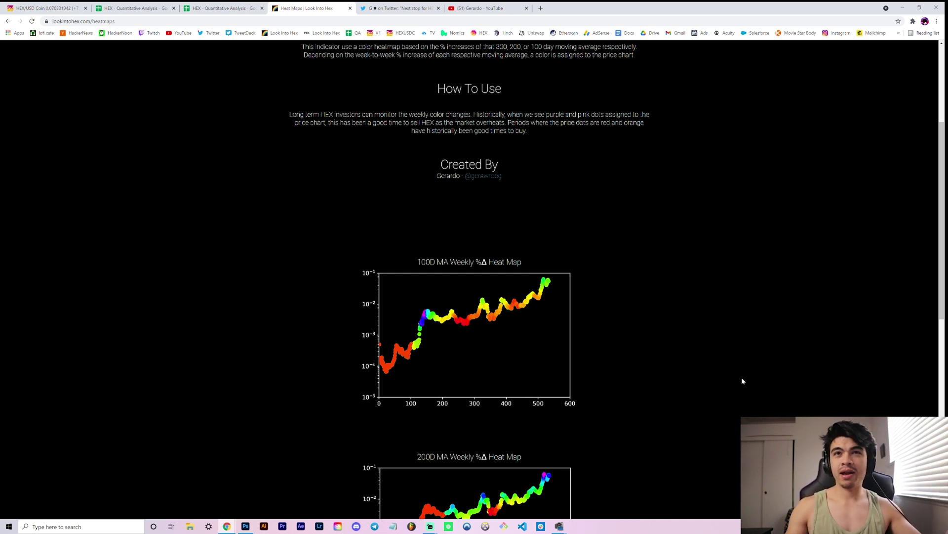
pyautogui.scroll(-4, 608, 306)
pyautogui.scroll(-1, 609, 355)
pyautogui.scroll(4, 642, 414)
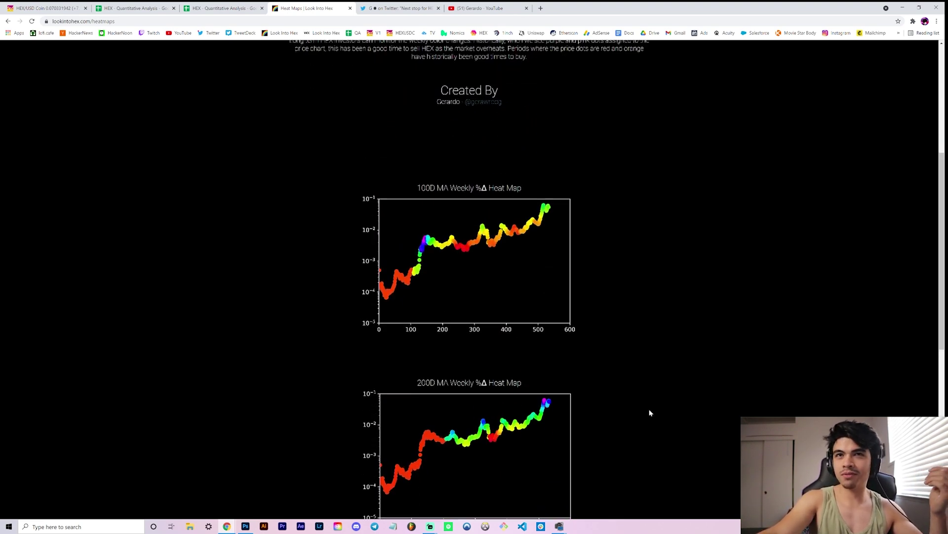
pyautogui.scroll(1, 650, 412)
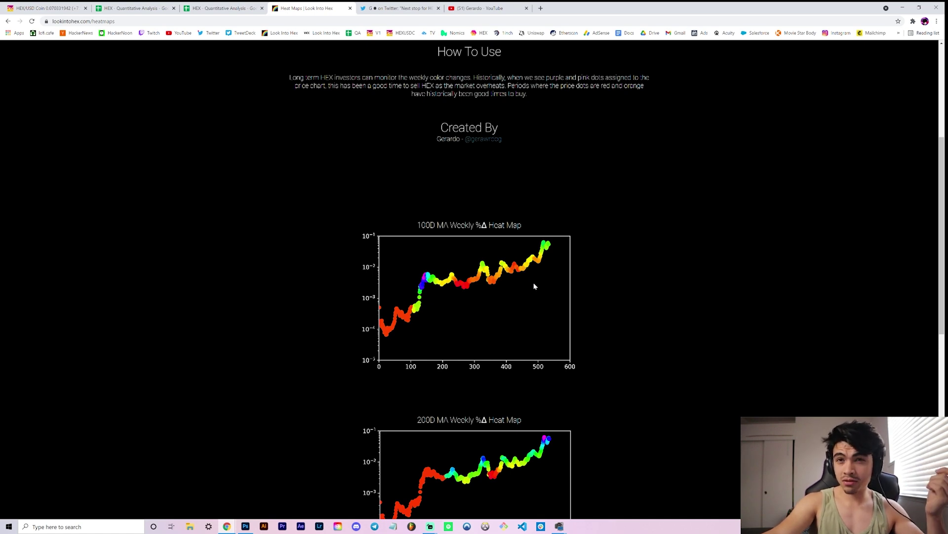
pyautogui.scroll(1, 546, 313)
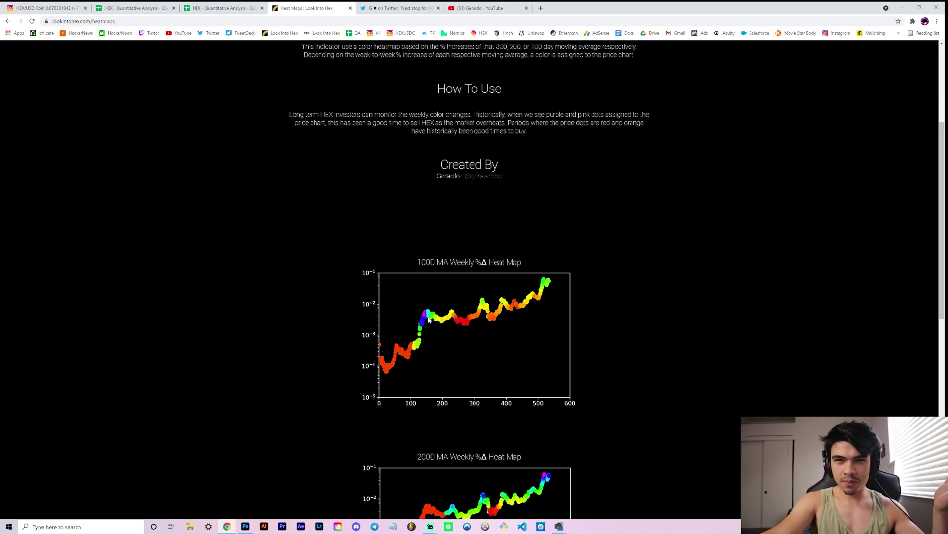
pyautogui.scroll(-1, 429, 319)
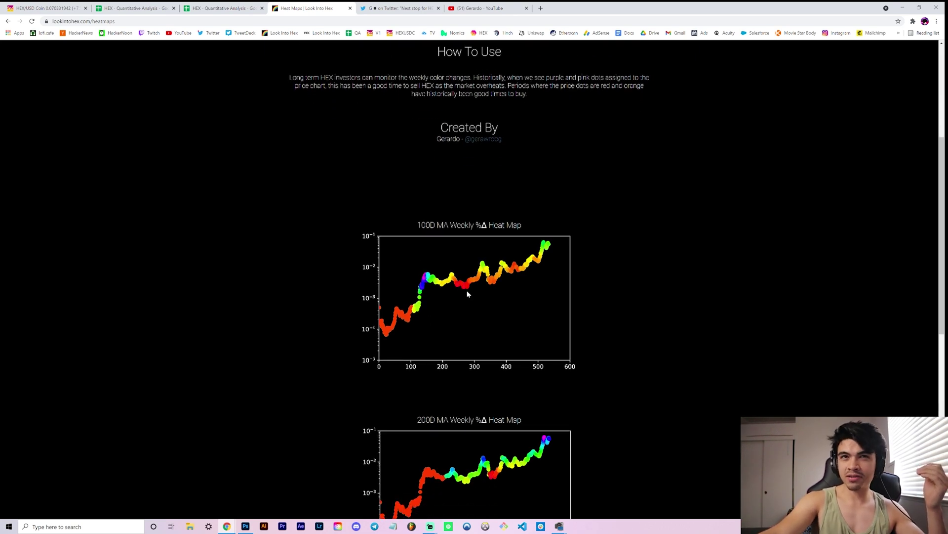
pyautogui.scroll(-3, 468, 294)
pyautogui.scroll(1, 468, 291)
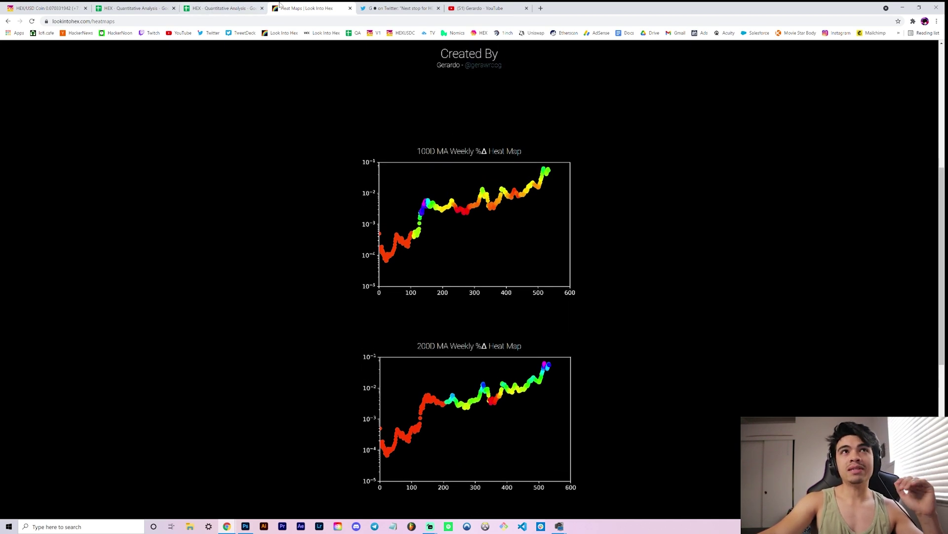
pyautogui.moveTo(280, 4); pyautogui.dragTo(197, 5)
# Highlight the Look Into Hex 100D heat map title and read the spreadsheet chart's 100D values
pyautogui.click(142, 4)
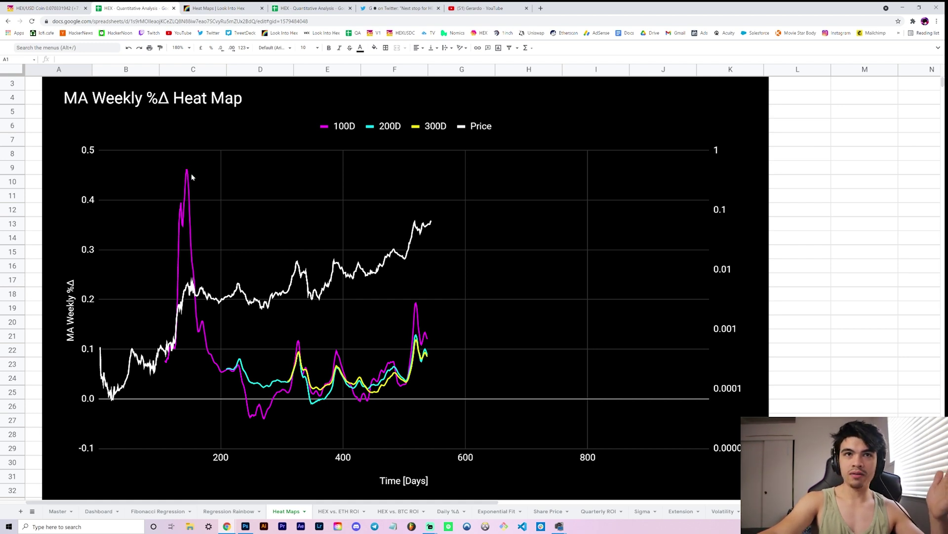
pyautogui.click(200, 9)
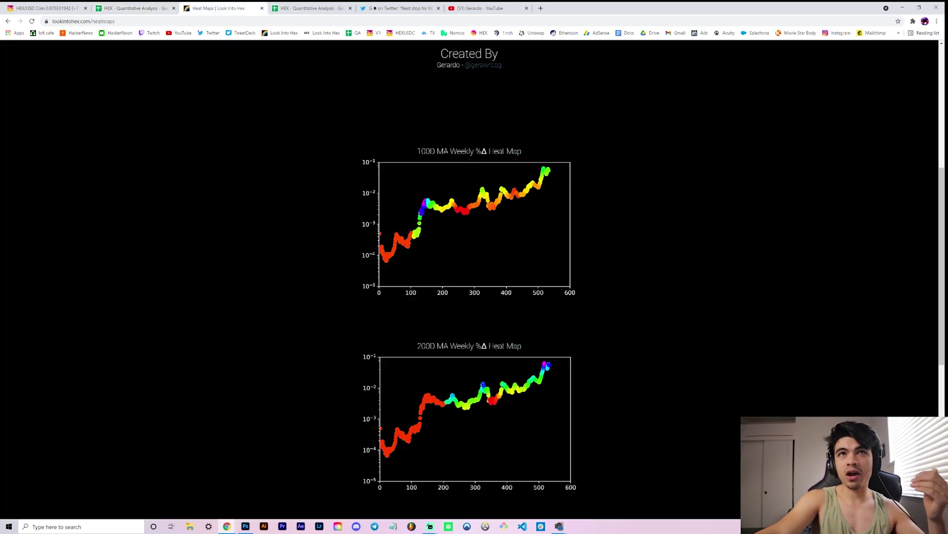
pyautogui.tripleClick(524, 151)
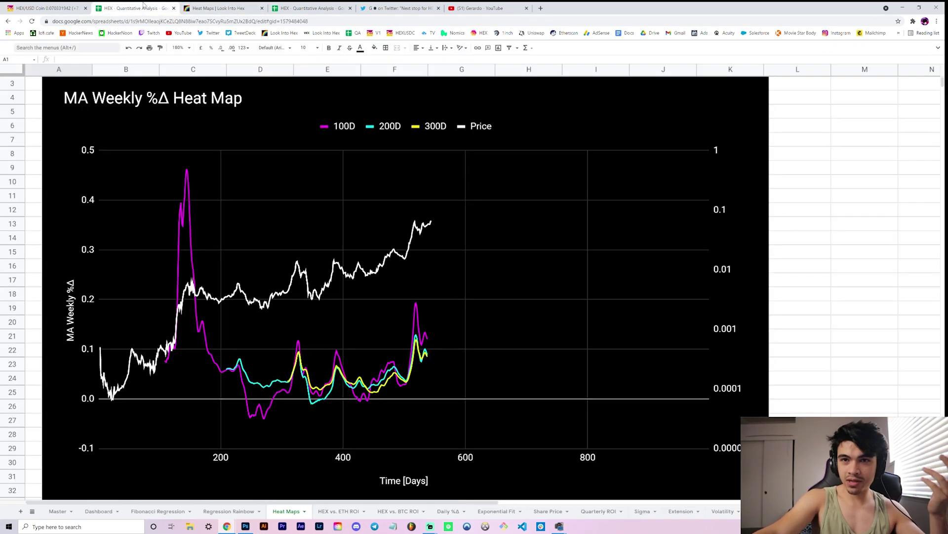
pyautogui.click(133, 9)
pyautogui.click(330, 127)
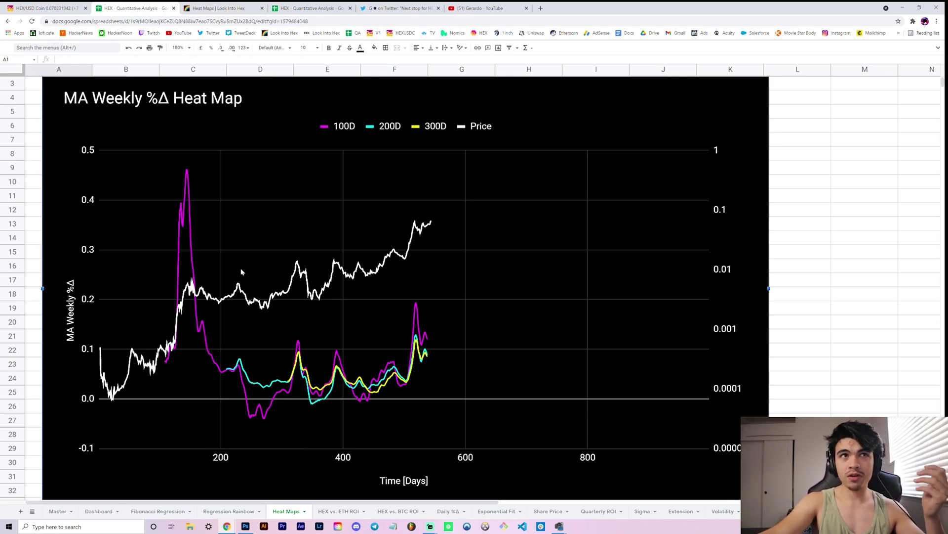
pyautogui.moveTo(169, 363)
pyautogui.moveTo(188, 171)
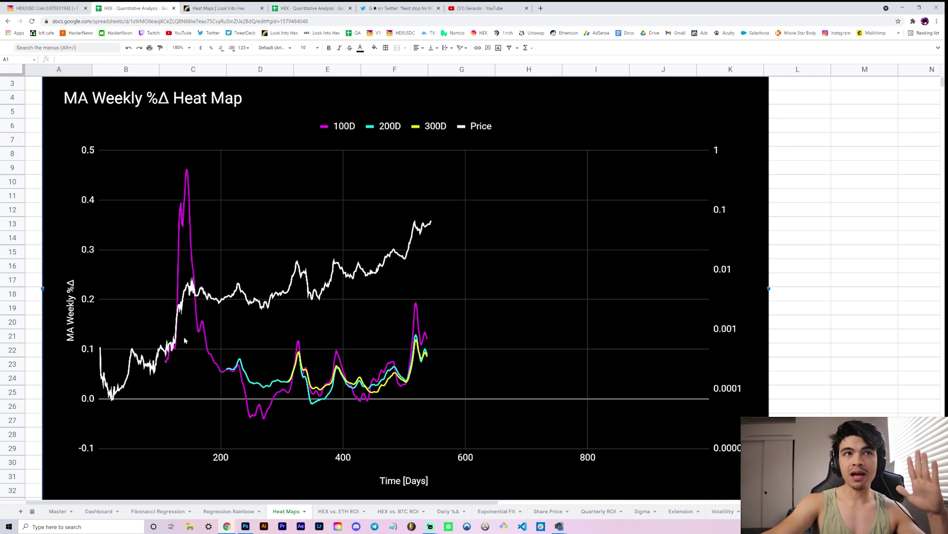
pyautogui.moveTo(195, 284)
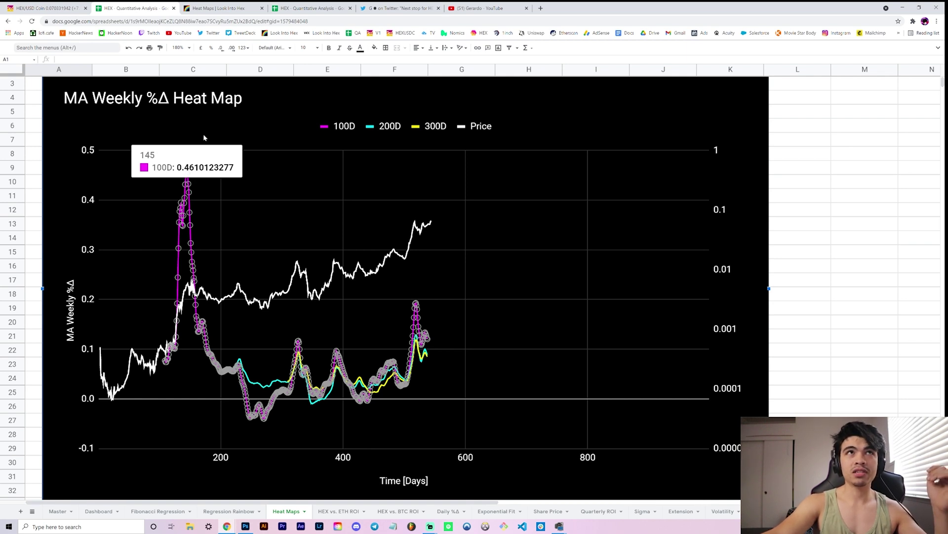
# Recheck the Look Into Hex heat maps against the chart's line values, then return to HEX/USD with Ctrl+1
pyautogui.click(218, 8)
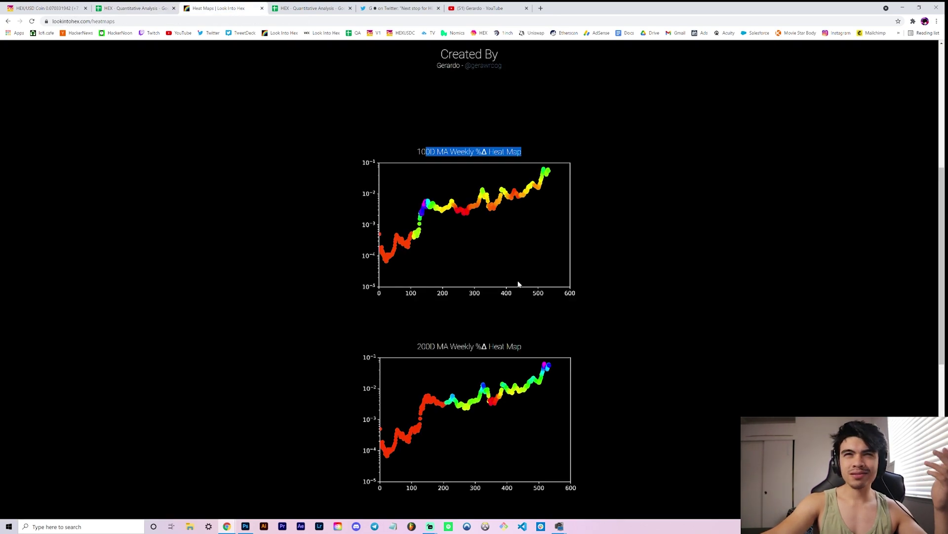
pyautogui.scroll(3, 601, 271)
pyautogui.scroll(-4, 601, 272)
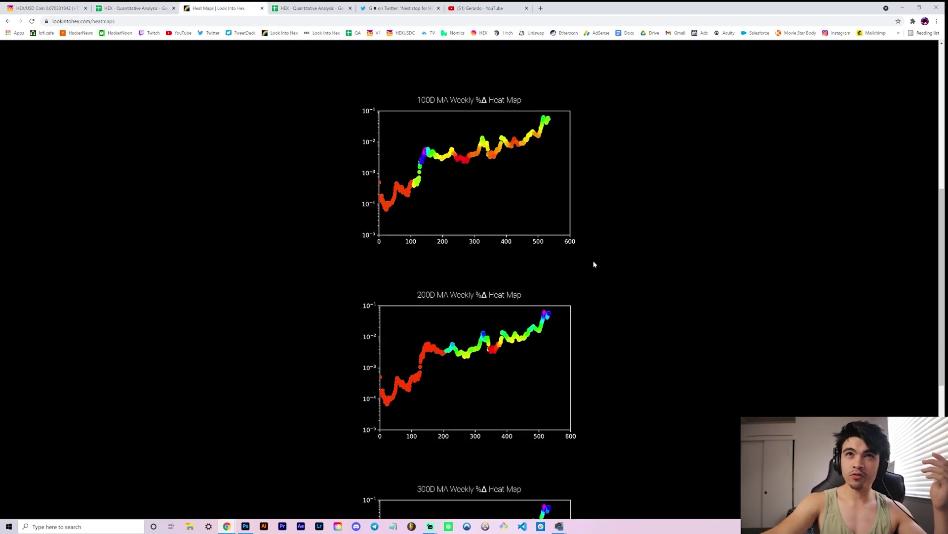
pyautogui.click(163, 8)
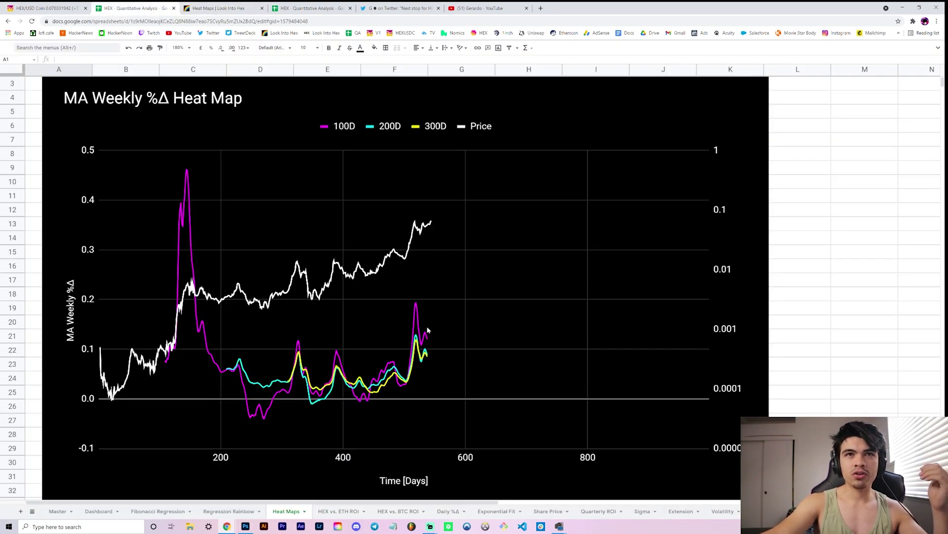
pyautogui.moveTo(428, 341)
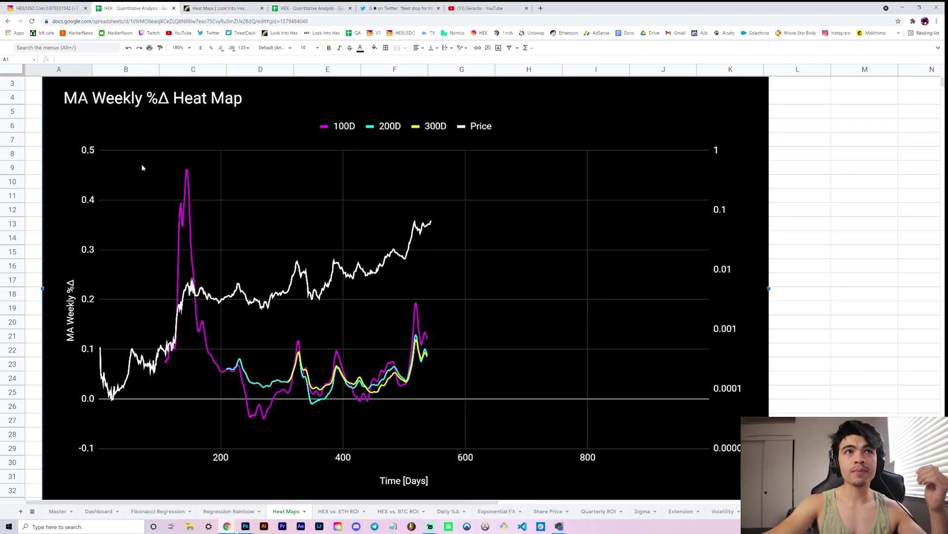
pyautogui.moveTo(184, 168)
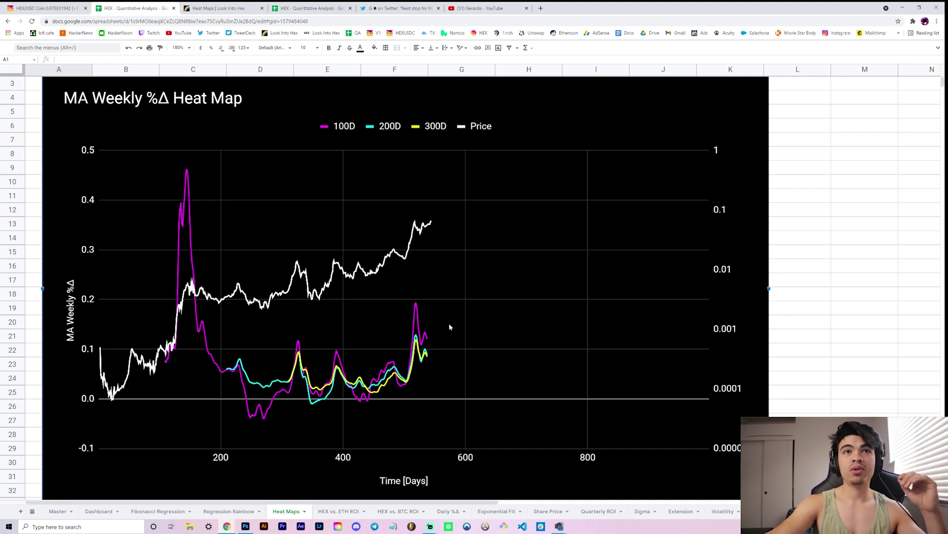
pyautogui.moveTo(164, 321)
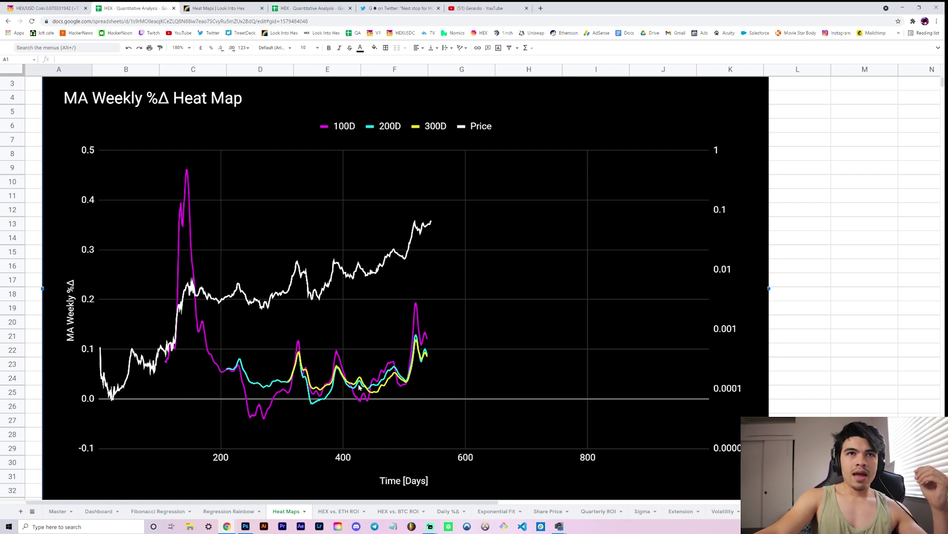
pyautogui.moveTo(411, 296)
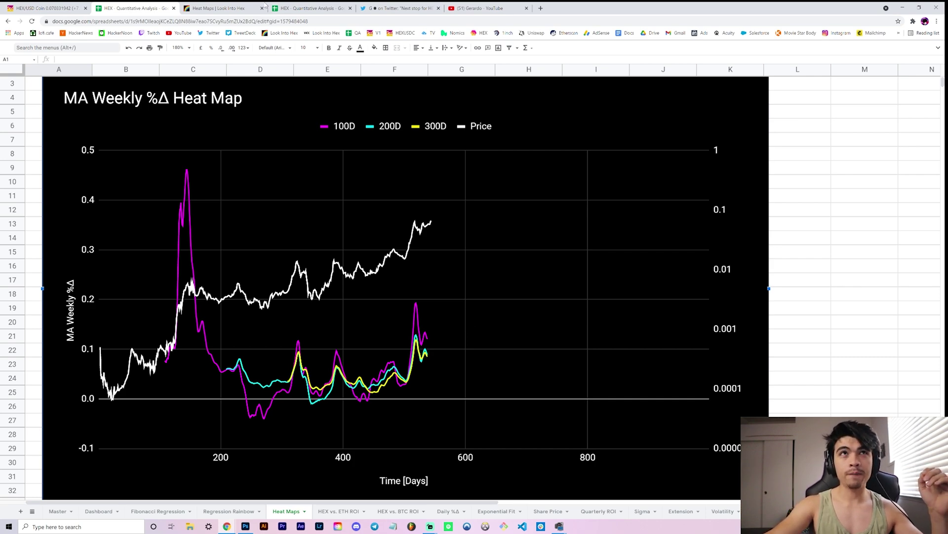
pyautogui.hotkey('ctrl', '1')
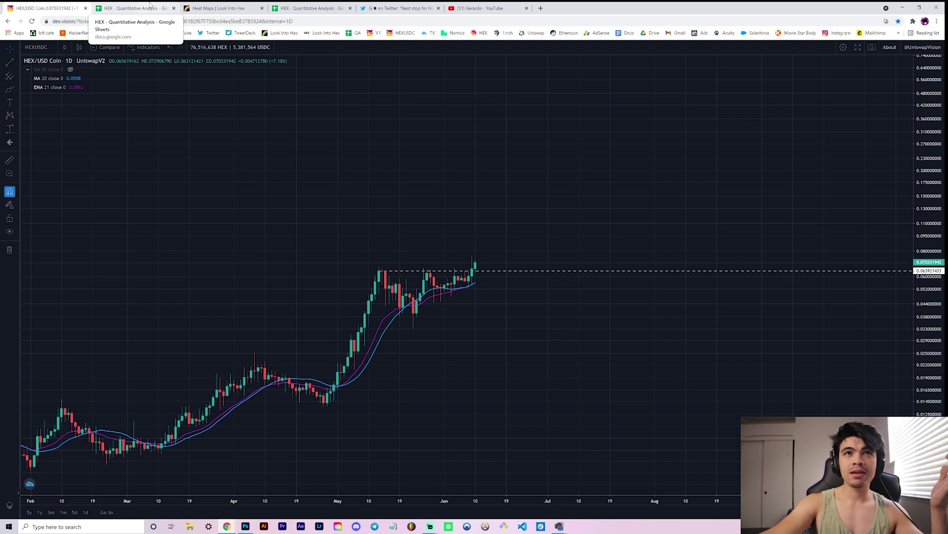
pyautogui.click(213, 7)
pyautogui.click(134, 8)
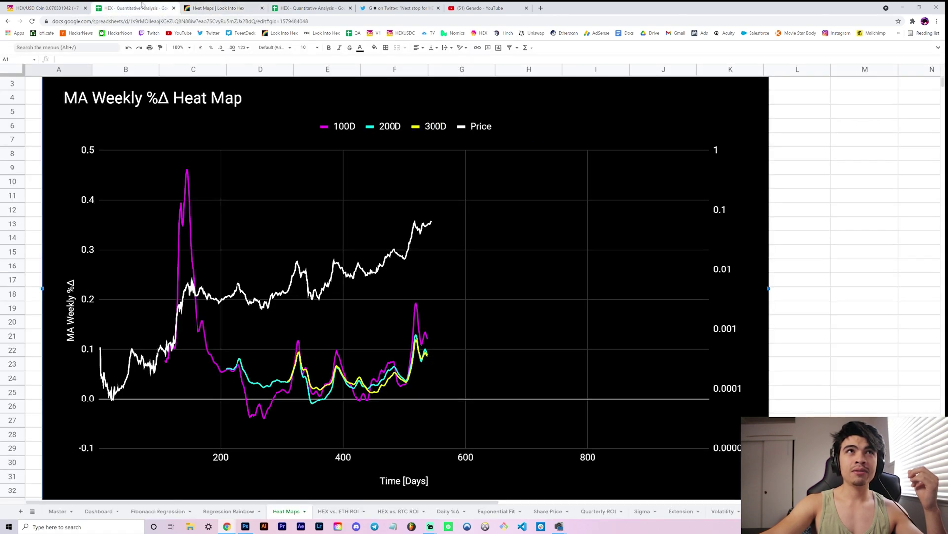
pyautogui.click(433, 345)
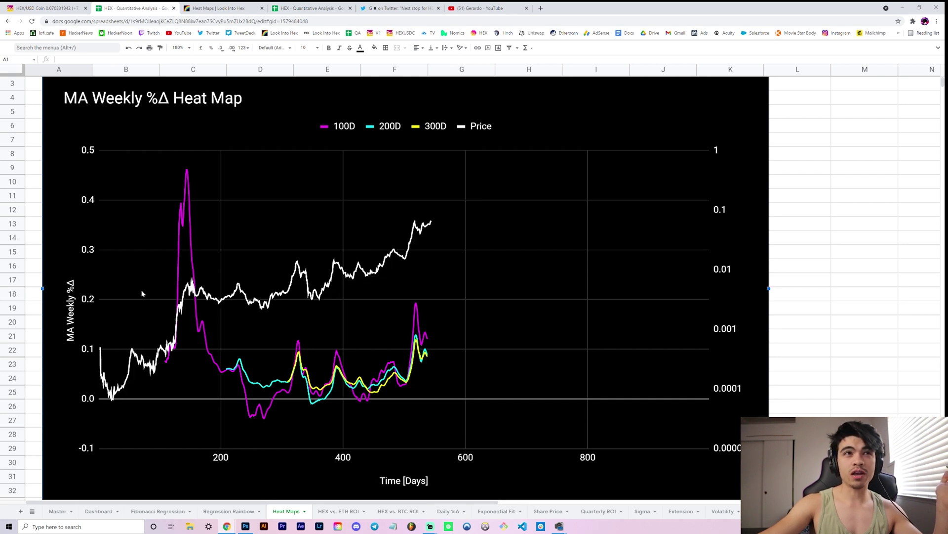
pyautogui.moveTo(179, 341)
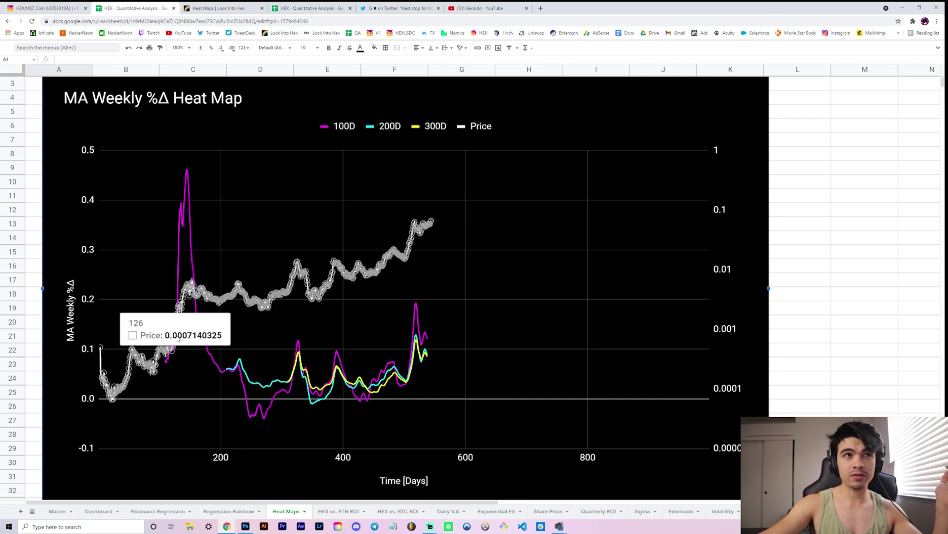
pyautogui.moveTo(193, 287)
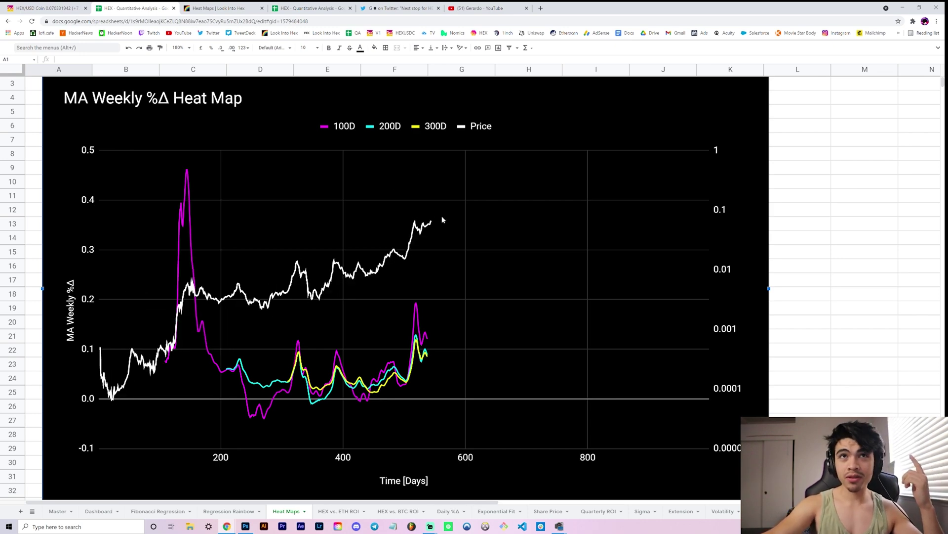
pyautogui.moveTo(432, 224)
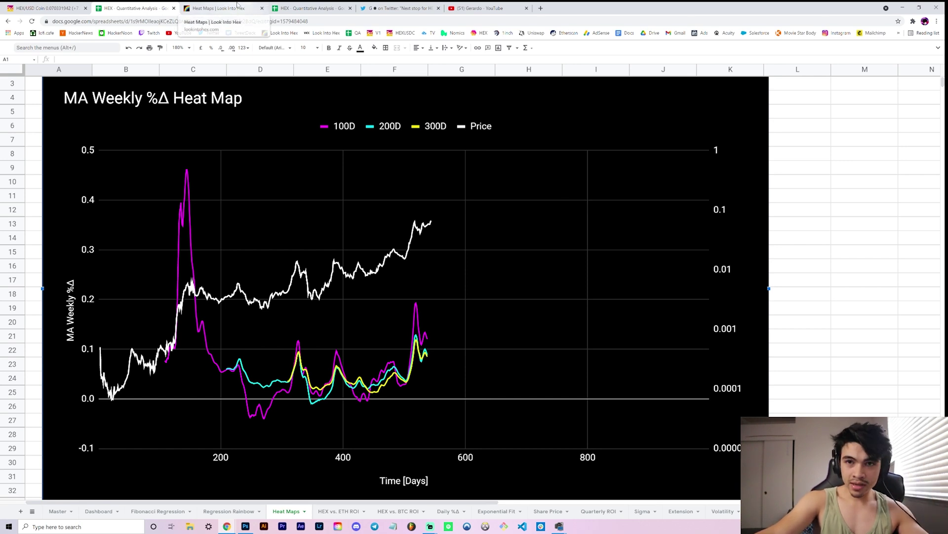
pyautogui.click(211, 6)
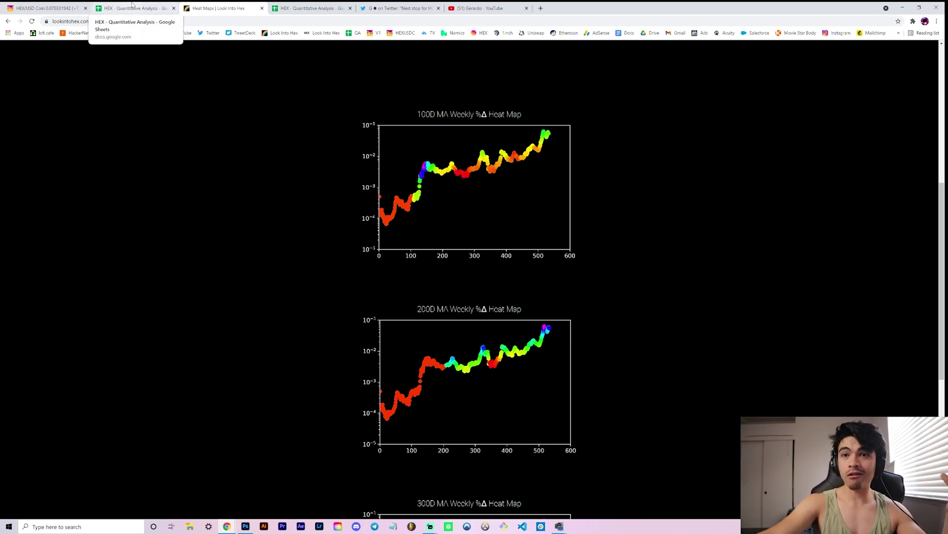
pyautogui.click(132, 6)
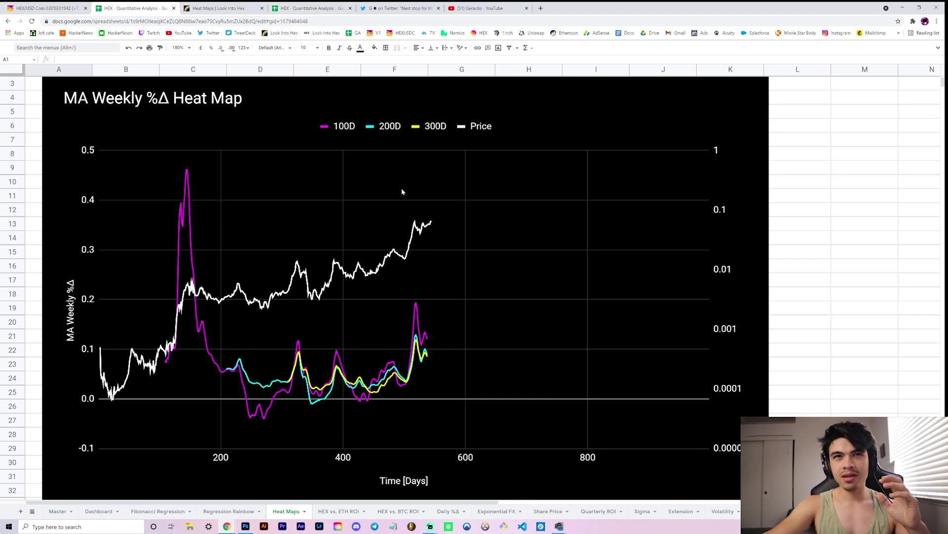
# Switch to the Regression Rainbow sheet and scroll to the log-scale chart with bands L1–L7
pyautogui.click(300, 4)
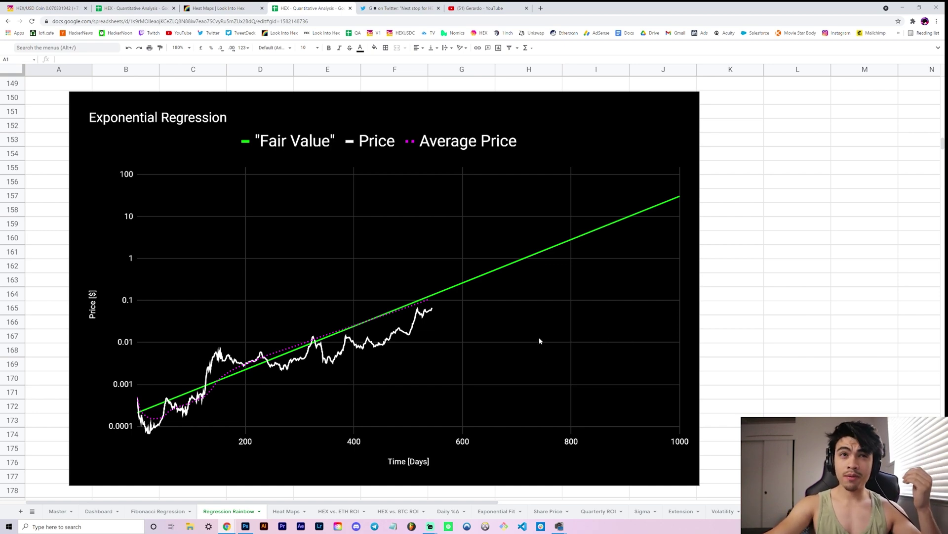
pyautogui.scroll(15, 459, 341)
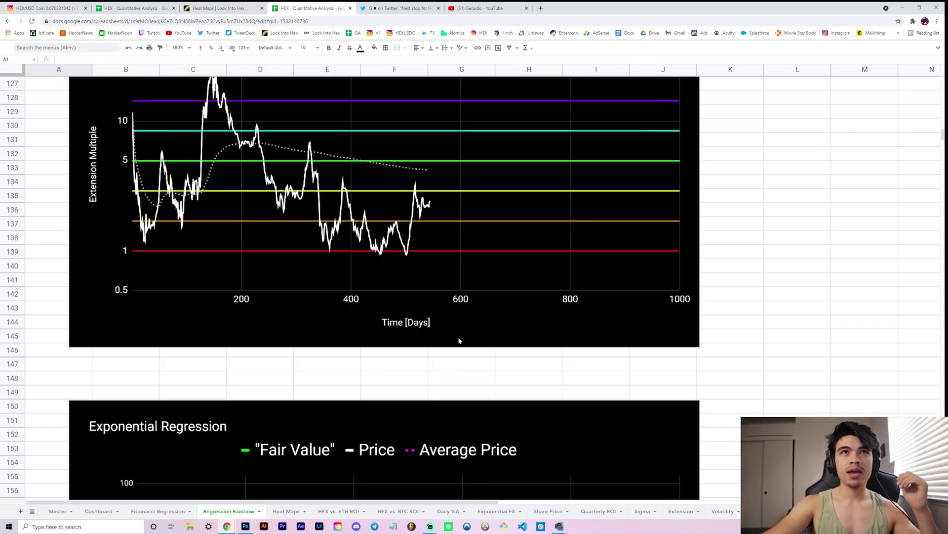
pyautogui.scroll(18, 466, 340)
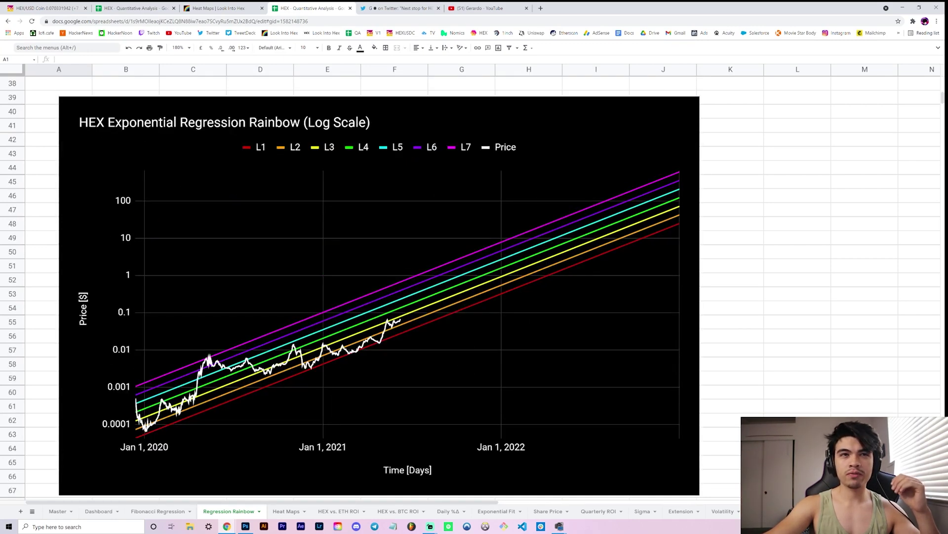
pyautogui.scroll(1, 354, 297)
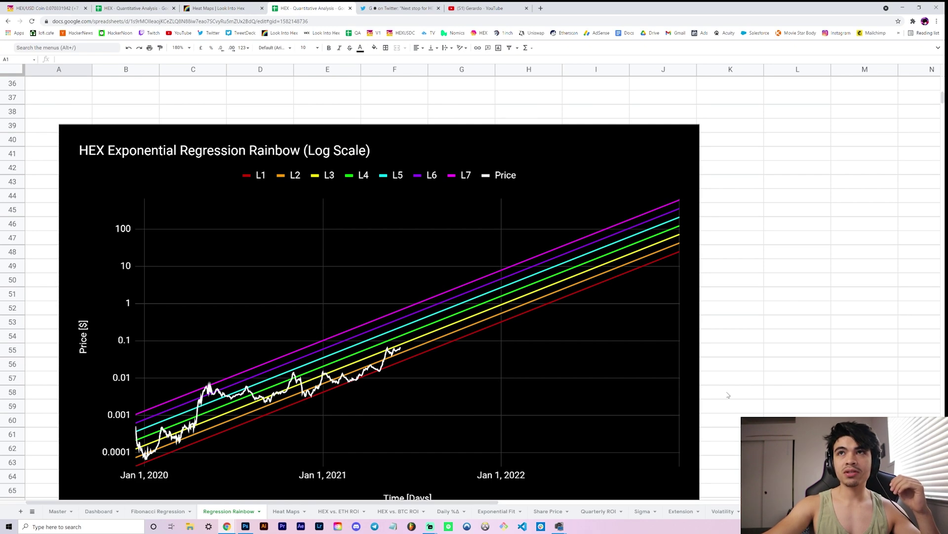
pyautogui.scroll(-1, 721, 395)
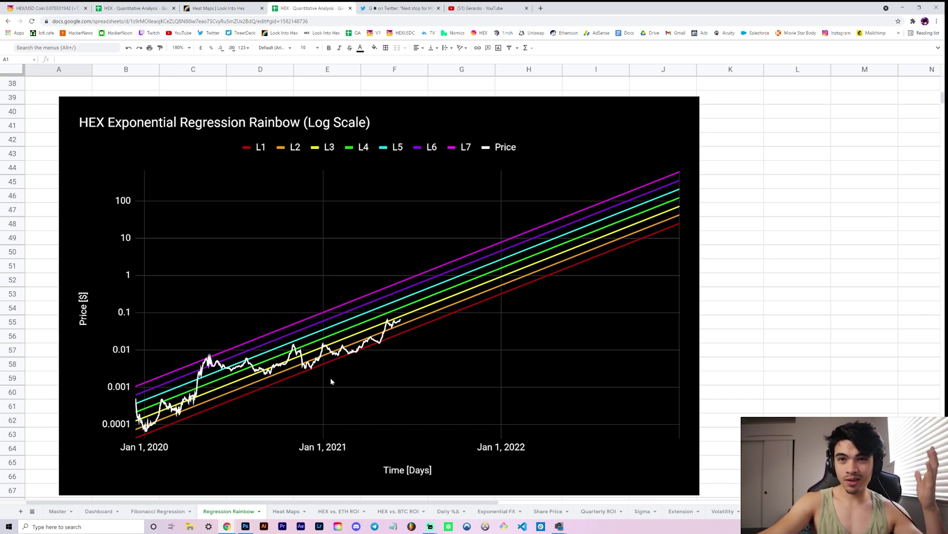
# Switch the Look Into Hex site to its Regression Rainbow page
pyautogui.click(215, 5)
pyautogui.scroll(10, 451, 89)
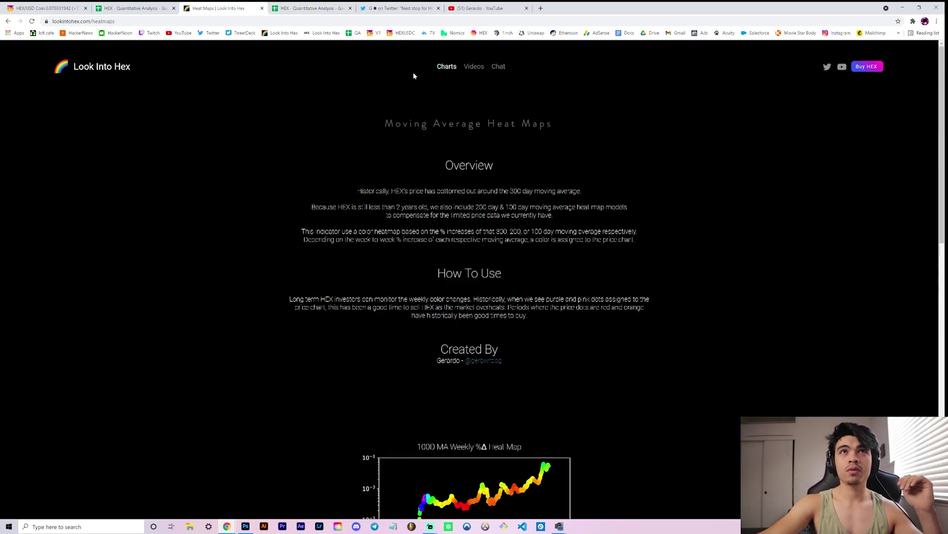
pyautogui.click(446, 80)
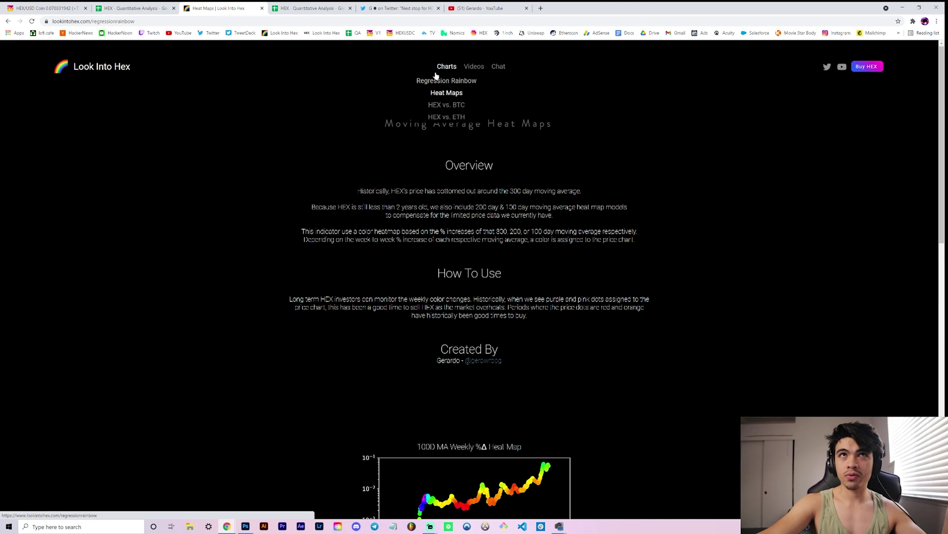
# Return to the spreadsheet and scroll to the HEX Price Extension chart
pyautogui.click(164, 6)
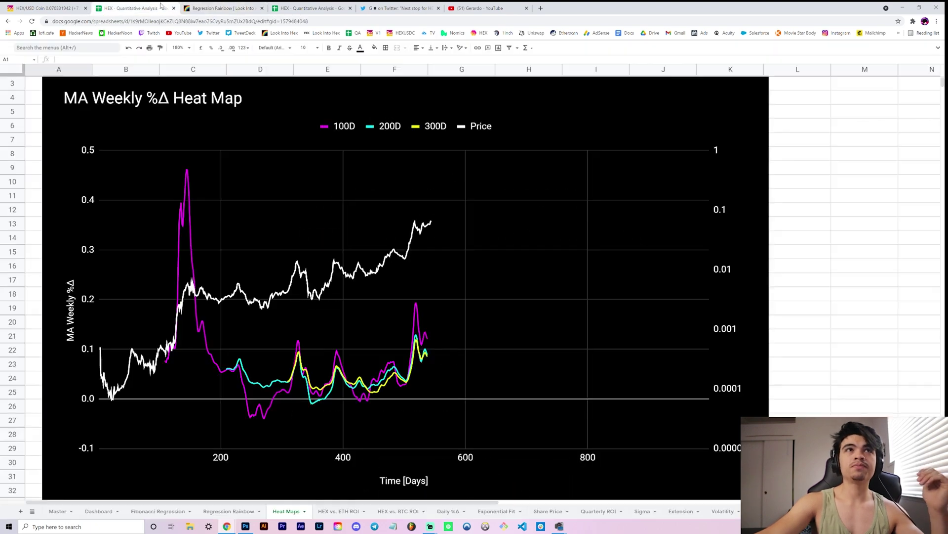
pyautogui.click(309, 8)
pyautogui.scroll(-10, 320, 334)
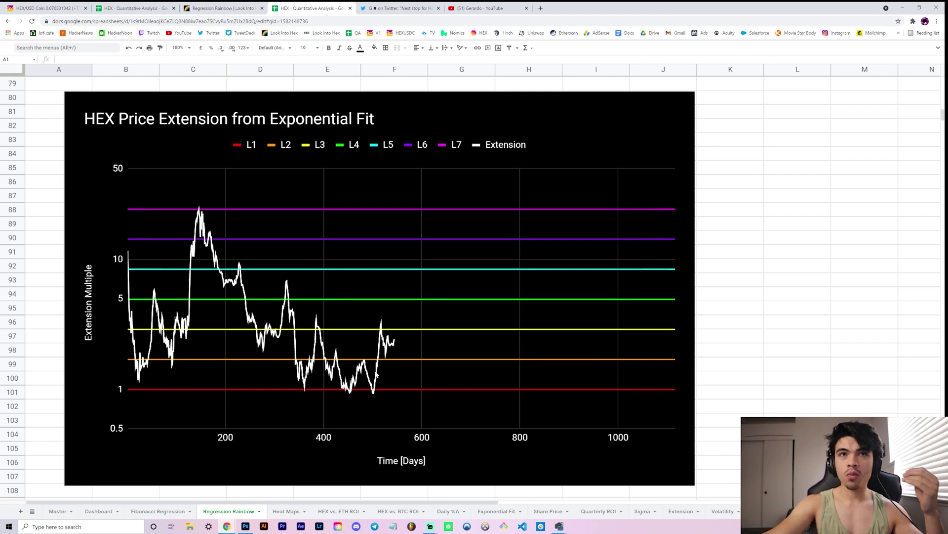
# Inspect the Extension series values on the Price Extension chart
pyautogui.click(397, 346)
pyautogui.click(397, 346)
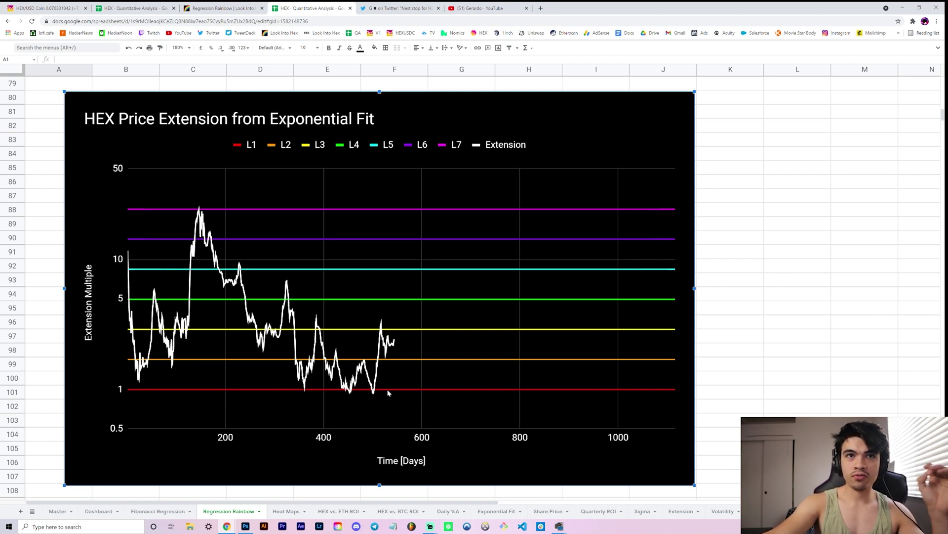
pyautogui.moveTo(389, 392)
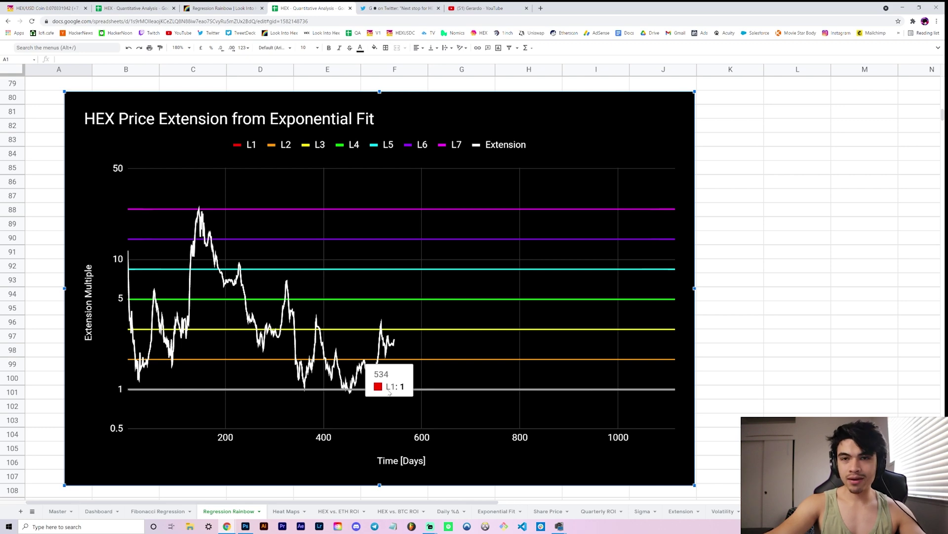
pyautogui.scroll(-10, 390, 392)
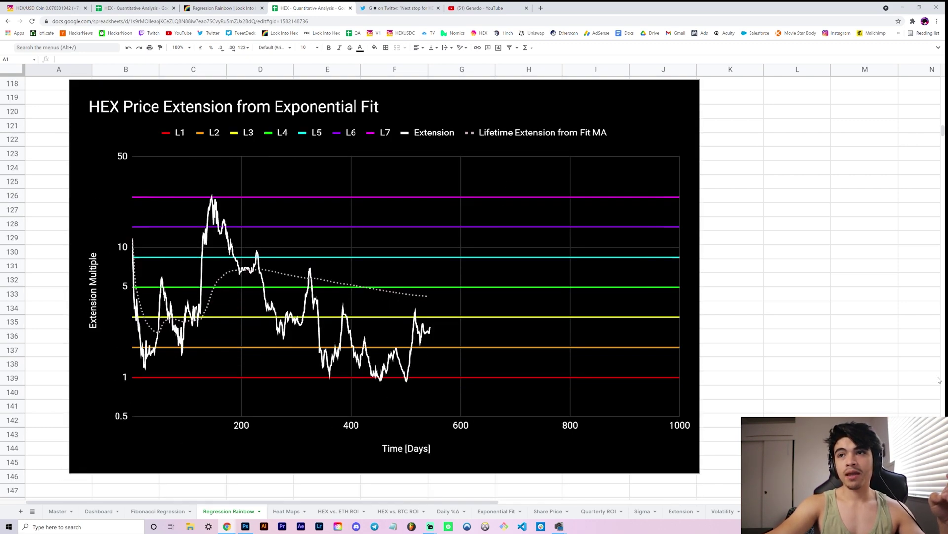
pyautogui.scroll(1, 479, 188)
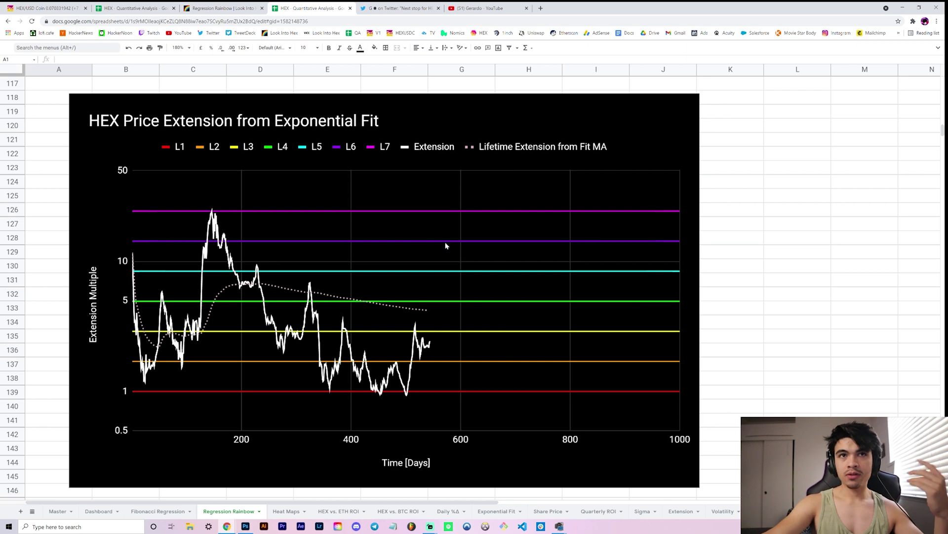
# Inspect the Lifetime Extension MA chart's values, then scroll down to the Exponential Regression chart
pyautogui.click(419, 299)
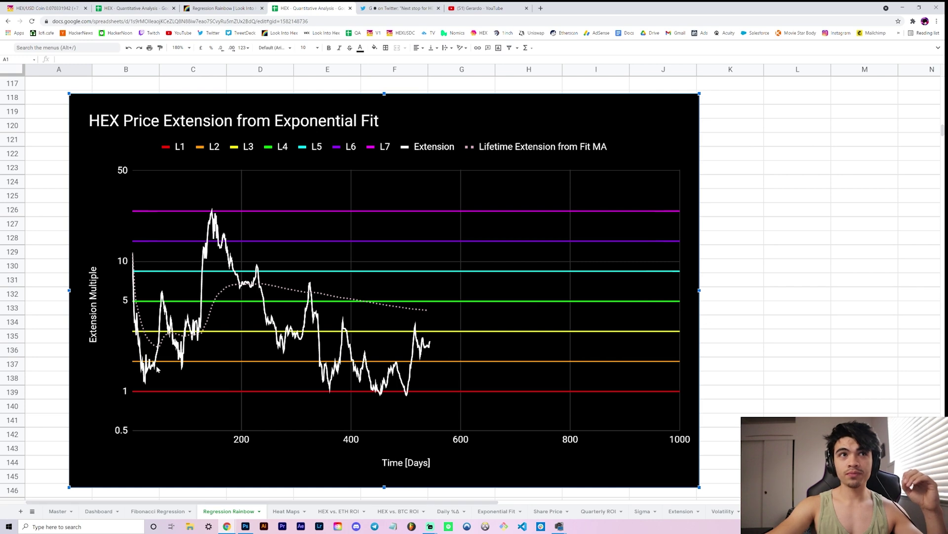
pyautogui.moveTo(218, 359)
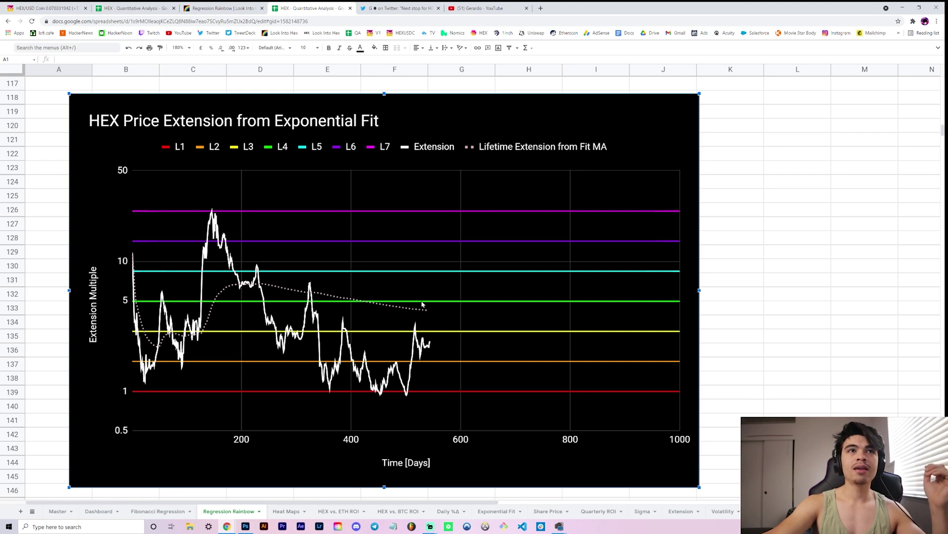
pyautogui.moveTo(427, 316)
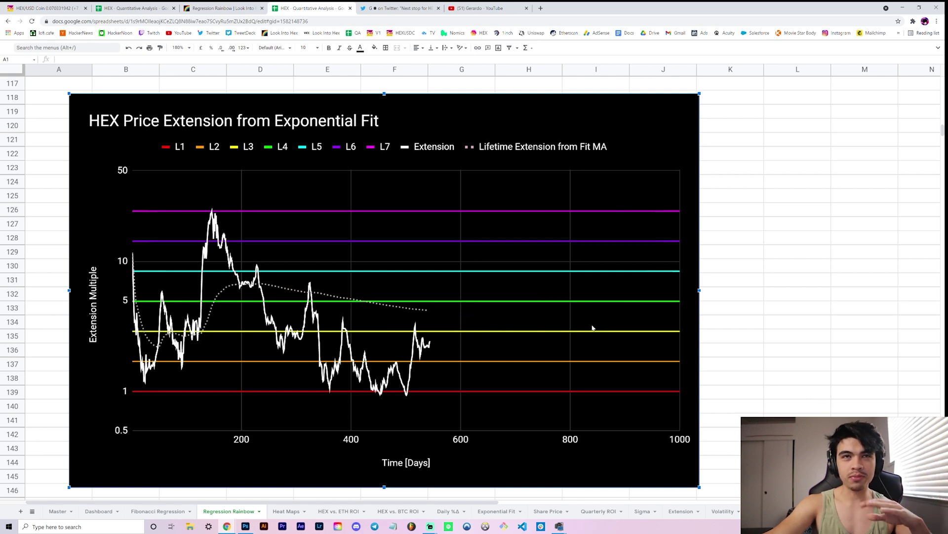
pyautogui.moveTo(661, 303)
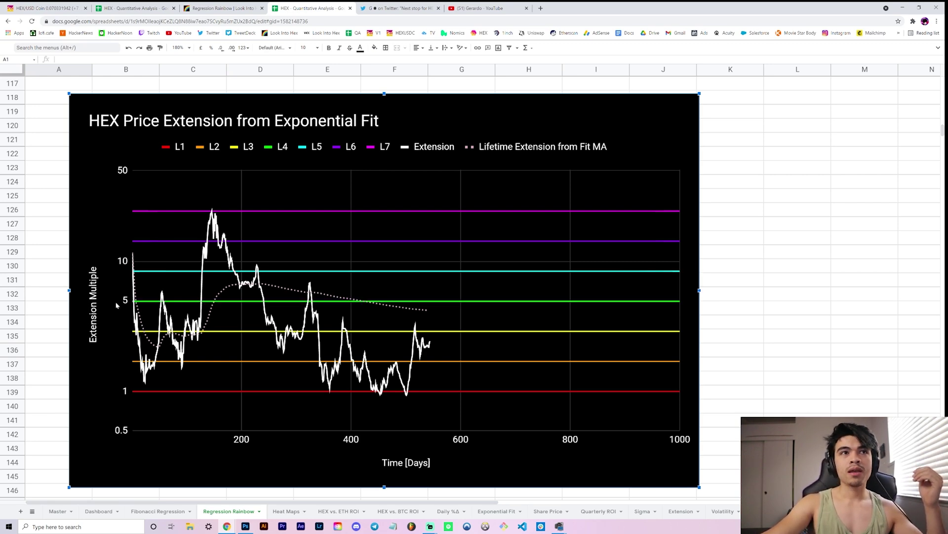
pyautogui.moveTo(181, 336)
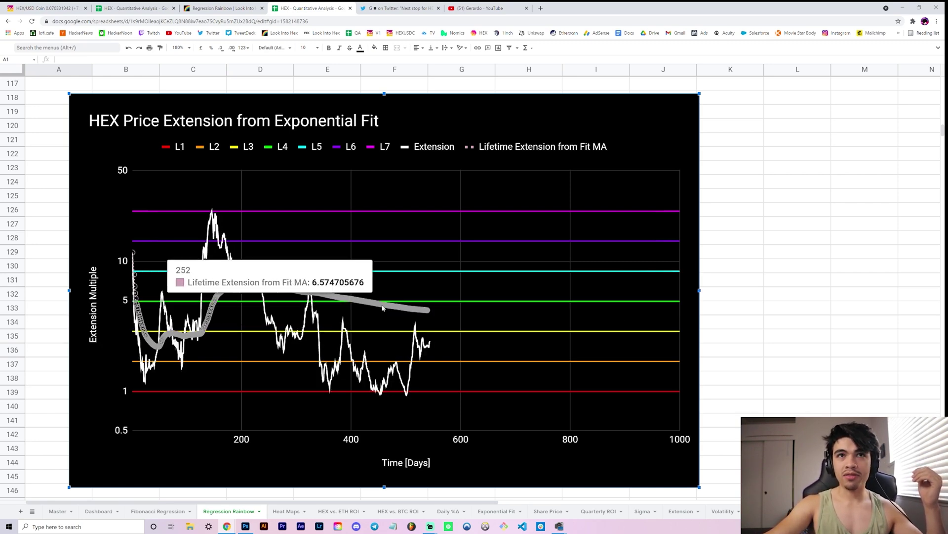
pyautogui.moveTo(422, 311)
pyautogui.scroll(-10, 422, 312)
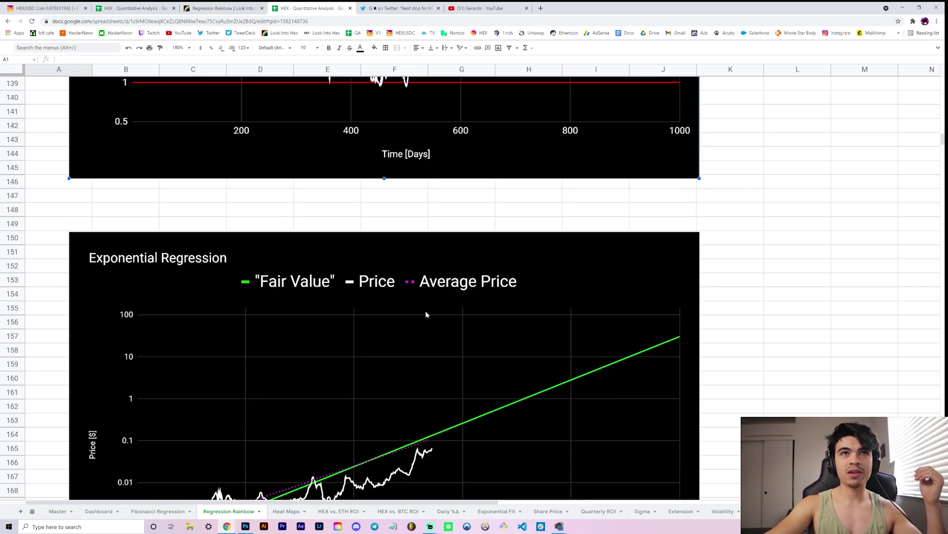
# Change the Exponential Regression chart's Average Price legend label to 'n-day MA'
pyautogui.scroll(1, 426, 314)
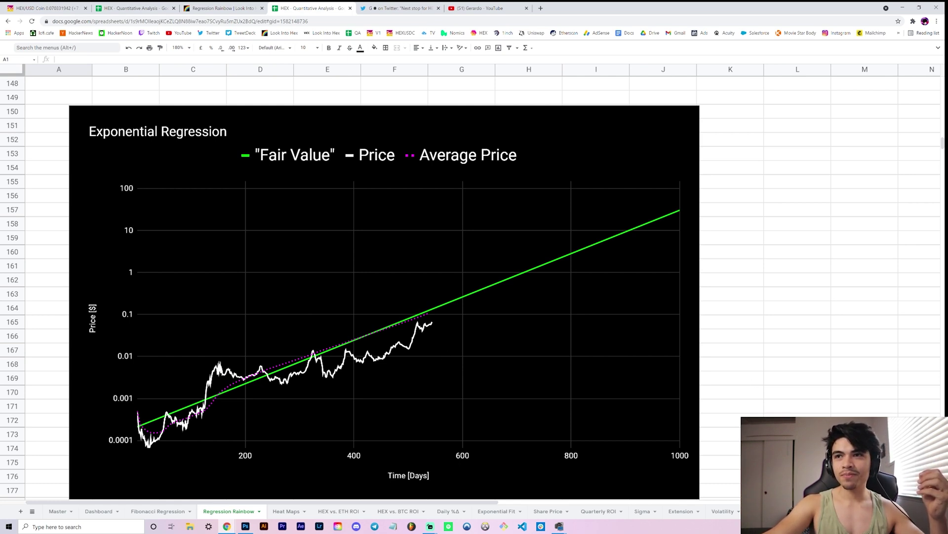
pyautogui.scroll(-1, 356, 296)
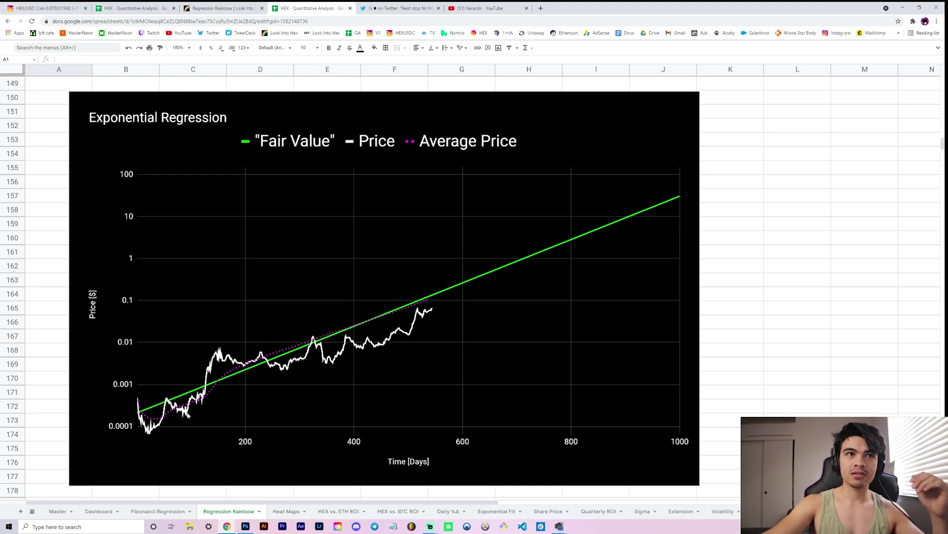
pyautogui.click(461, 143)
pyautogui.doubleClick(462, 143)
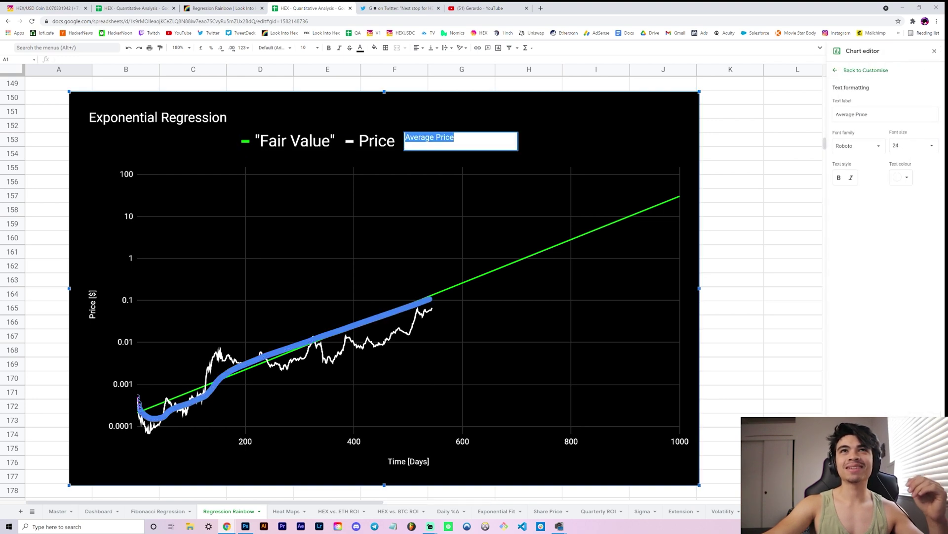
pyautogui.write('n')
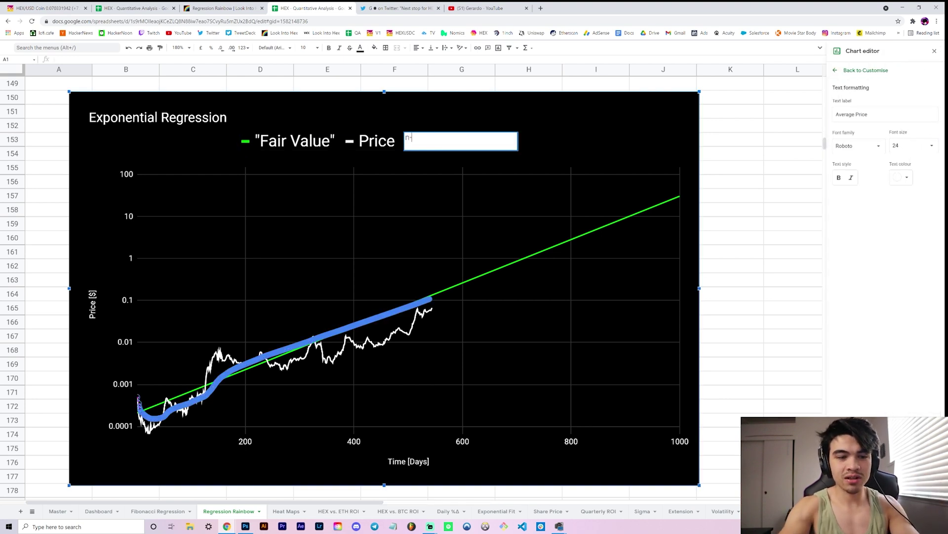
pyautogui.write('-day MA')
pyautogui.press('Return')
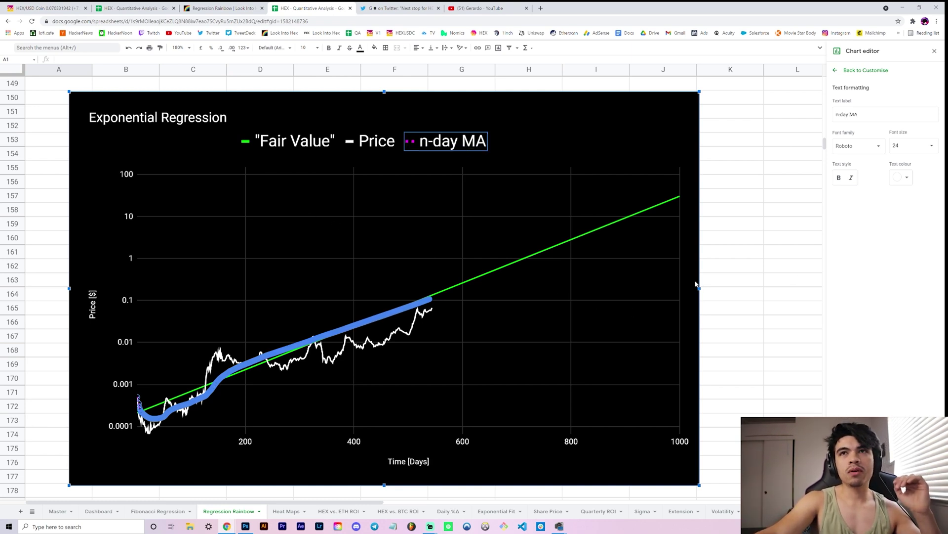
pyautogui.click(714, 270)
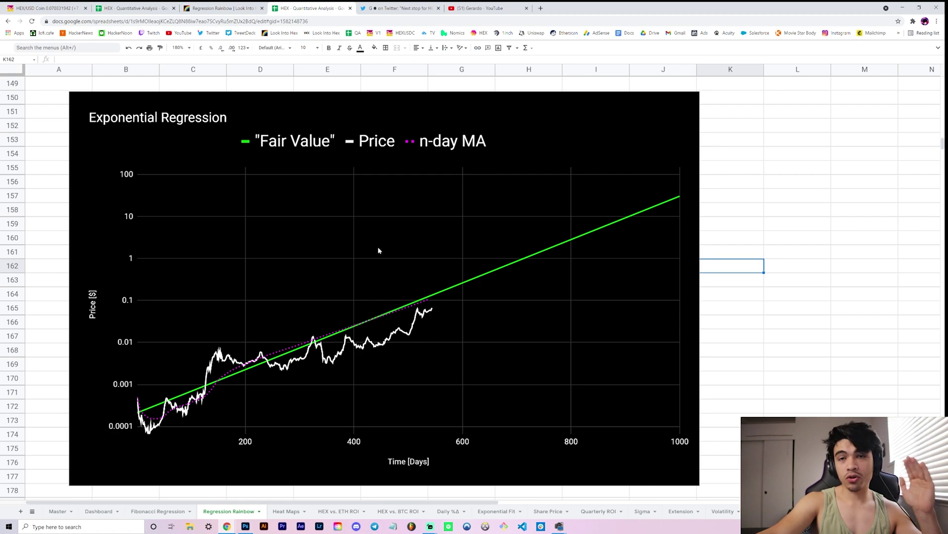
# Rename the 'Fair Value' legend entry to 'Midline'
pyautogui.scroll(10, 383, 251)
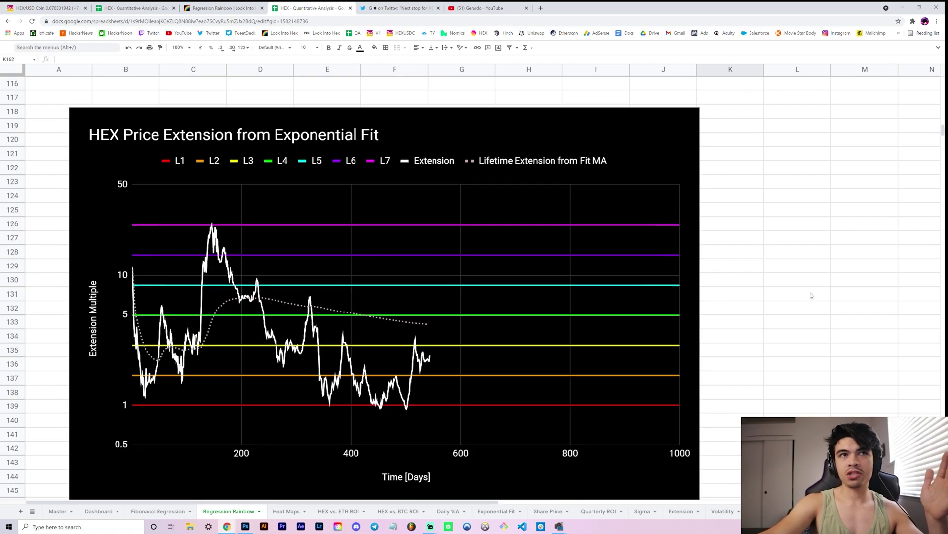
pyautogui.scroll(13, 521, 327)
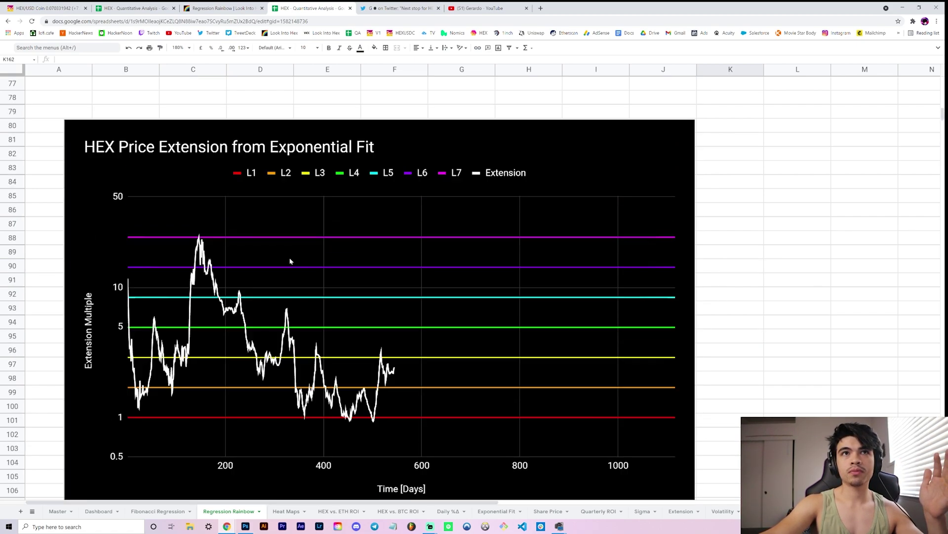
pyautogui.scroll(12, 291, 261)
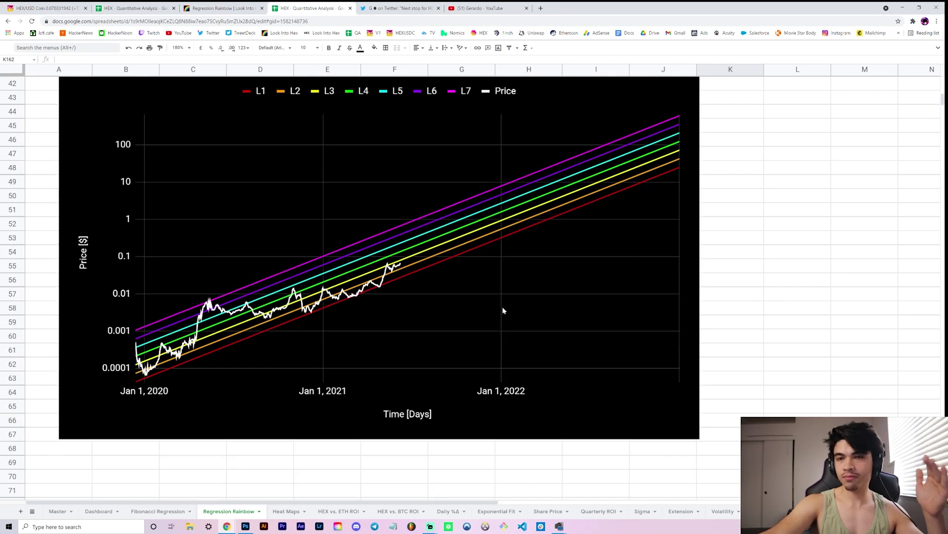
pyautogui.scroll(-20, 524, 297)
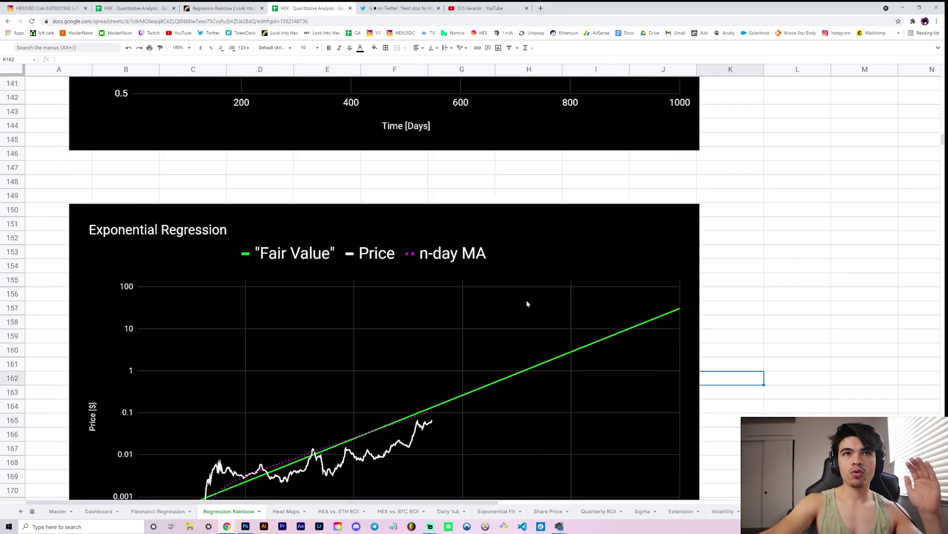
pyautogui.scroll(-3, 527, 303)
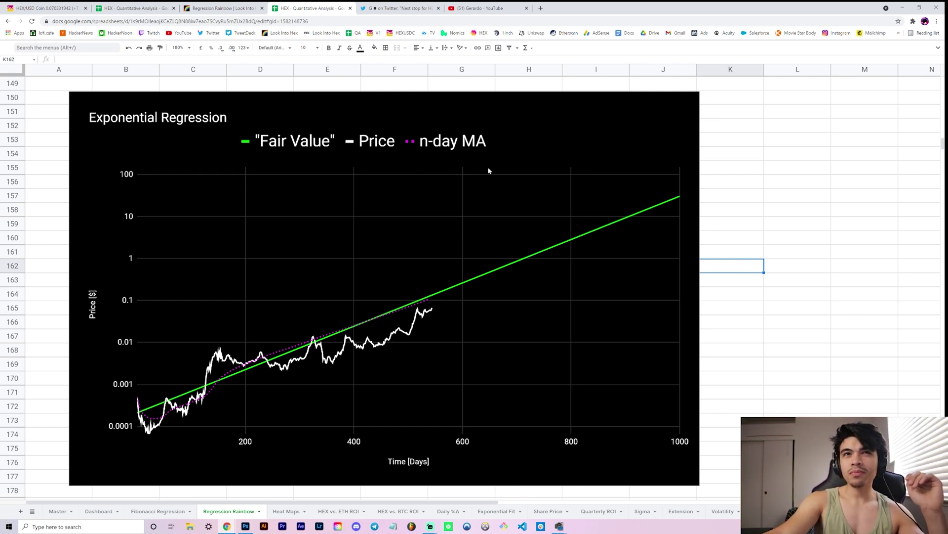
pyautogui.doubleClick(446, 143)
pyautogui.click(446, 143)
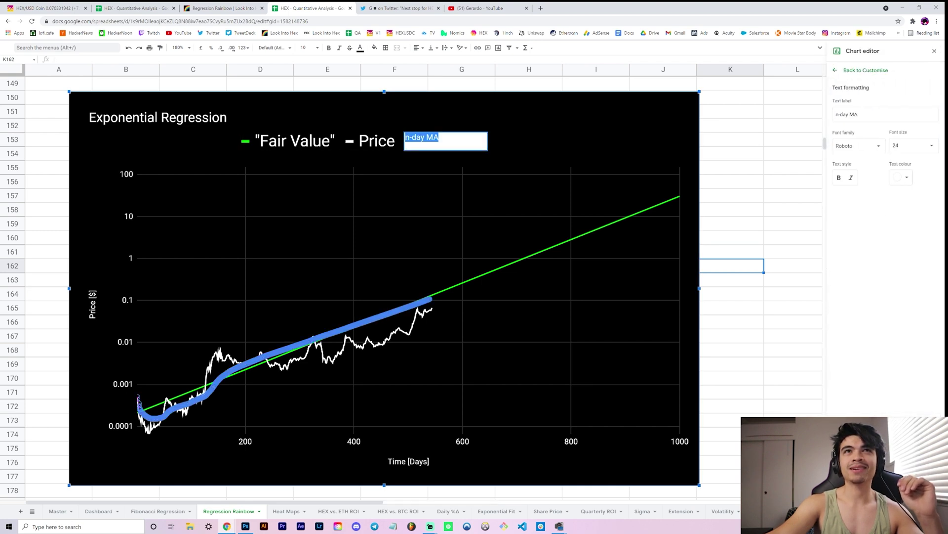
pyautogui.click(544, 152)
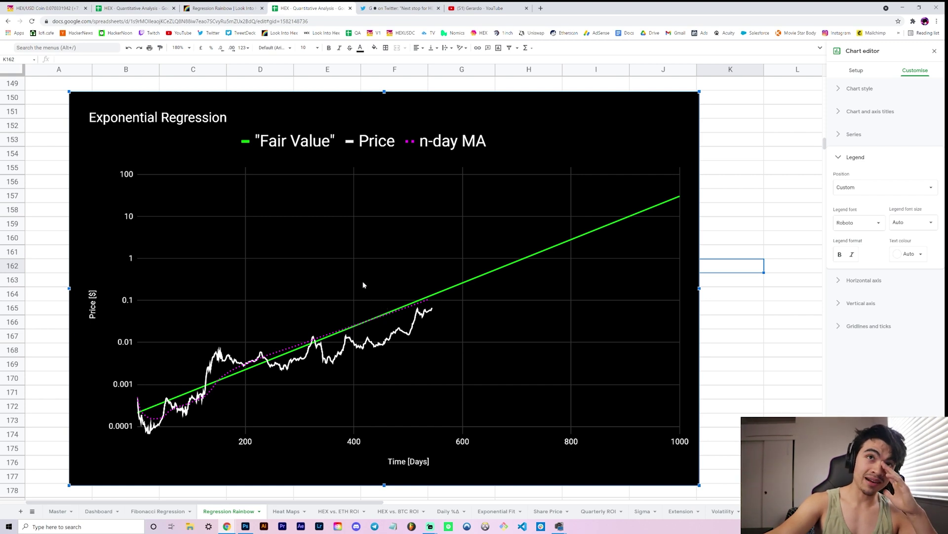
pyautogui.doubleClick(293, 144)
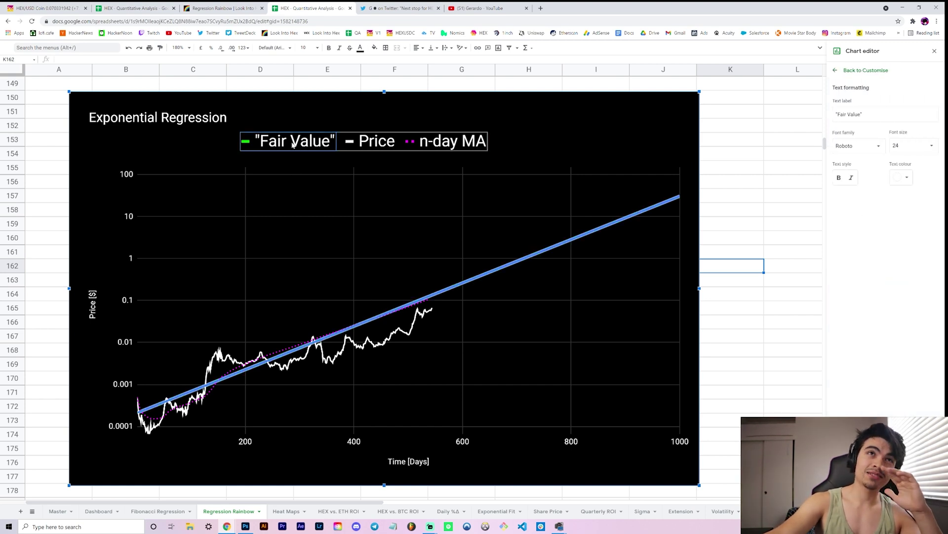
pyautogui.click(293, 144)
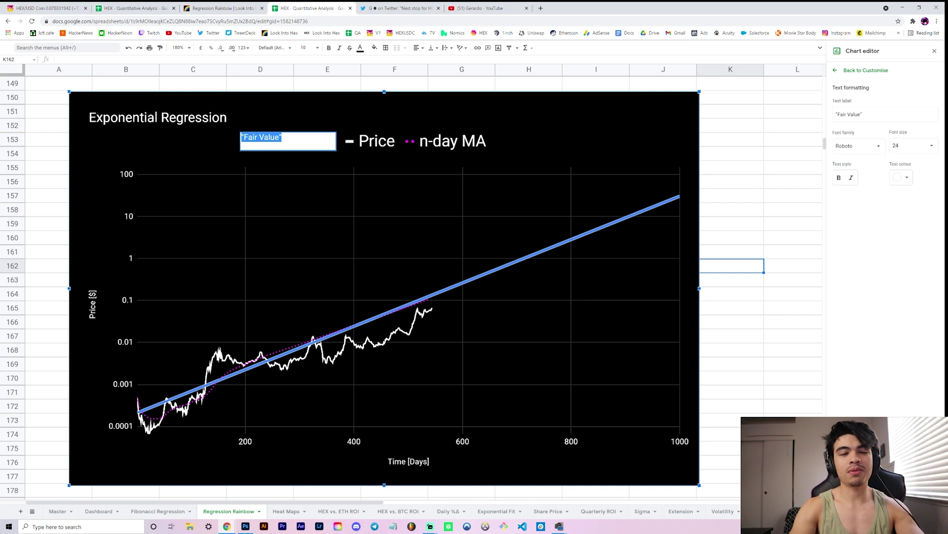
pyautogui.write('Midline')
pyautogui.press('Return')
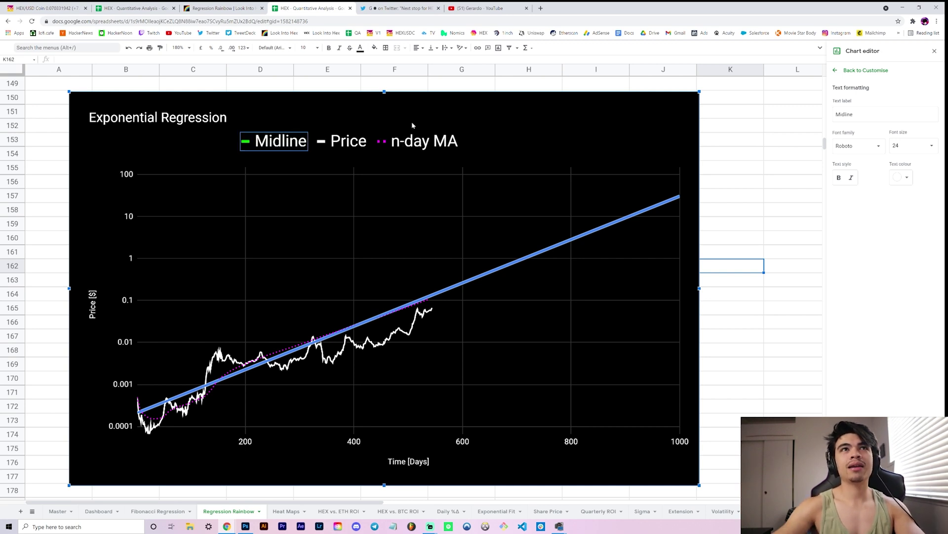
# Rename the 'n-day MA' legend entry to 'Fair Value MA'
pyautogui.click(421, 148)
pyautogui.click(420, 146)
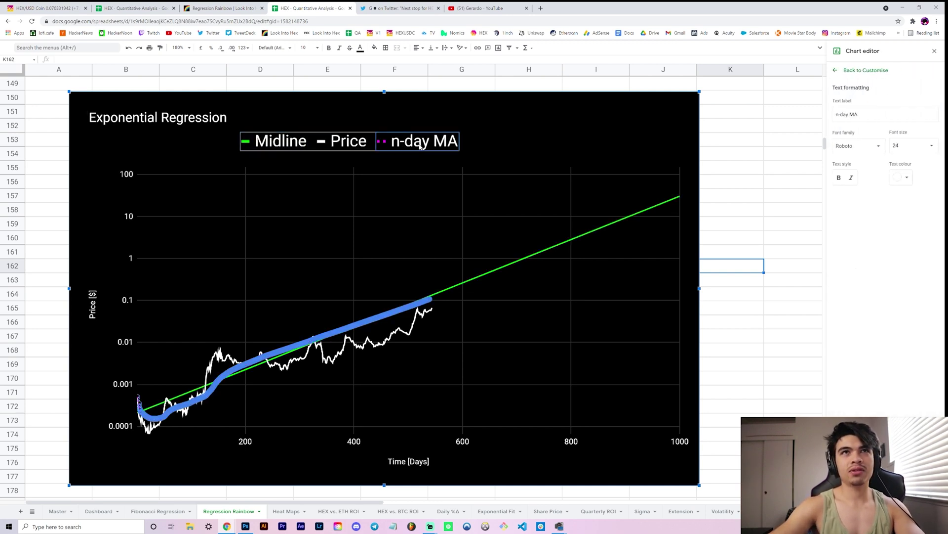
pyautogui.click(417, 142)
pyautogui.press('BackSpace')
pyautogui.write('Fair Value MA')
pyautogui.press('Return')
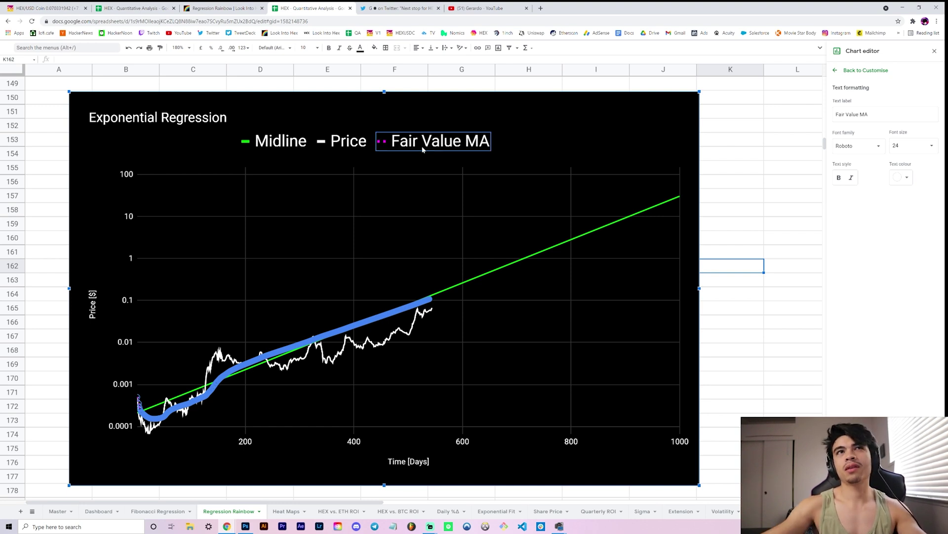
pyautogui.click(483, 324)
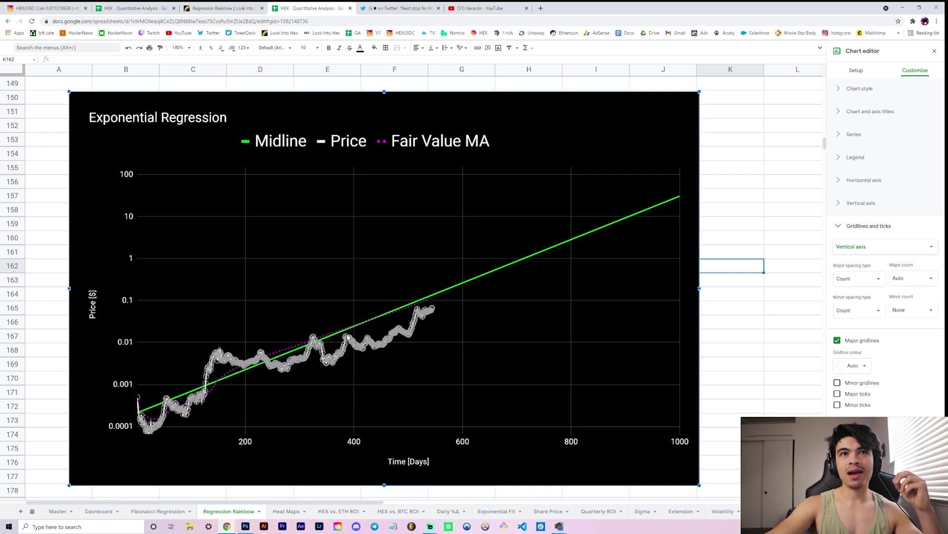
# Check the green Midline series formatting, then close the Chart editor
pyautogui.click(367, 358)
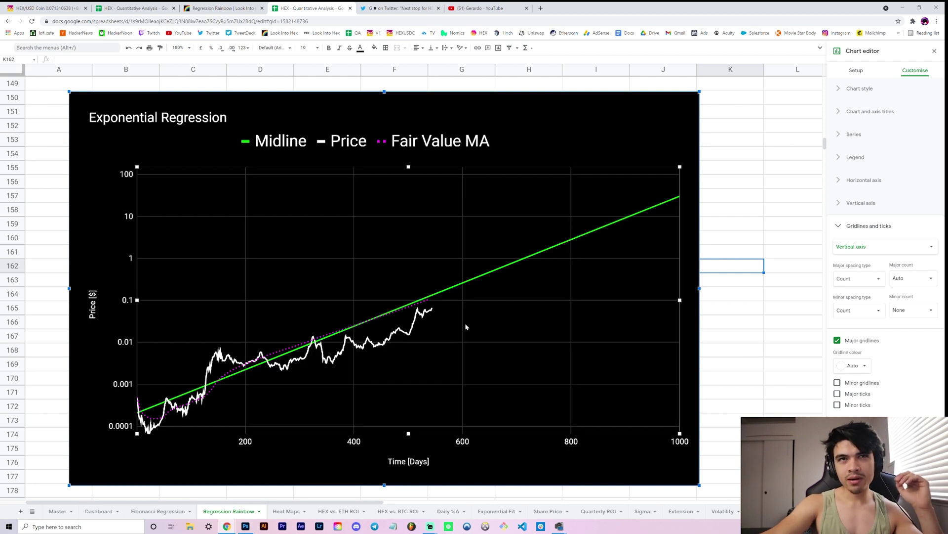
pyautogui.click(437, 294)
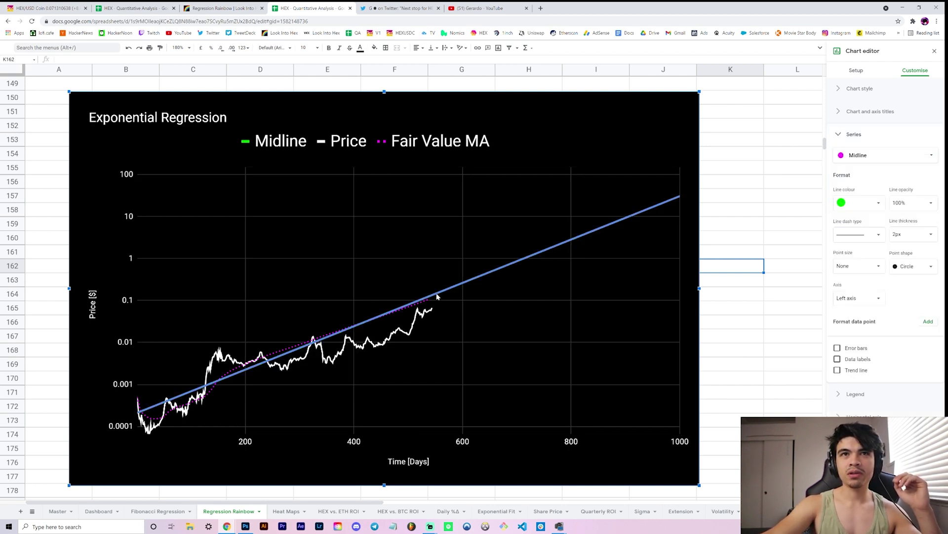
pyautogui.click(935, 50)
pyautogui.moveTo(432, 299)
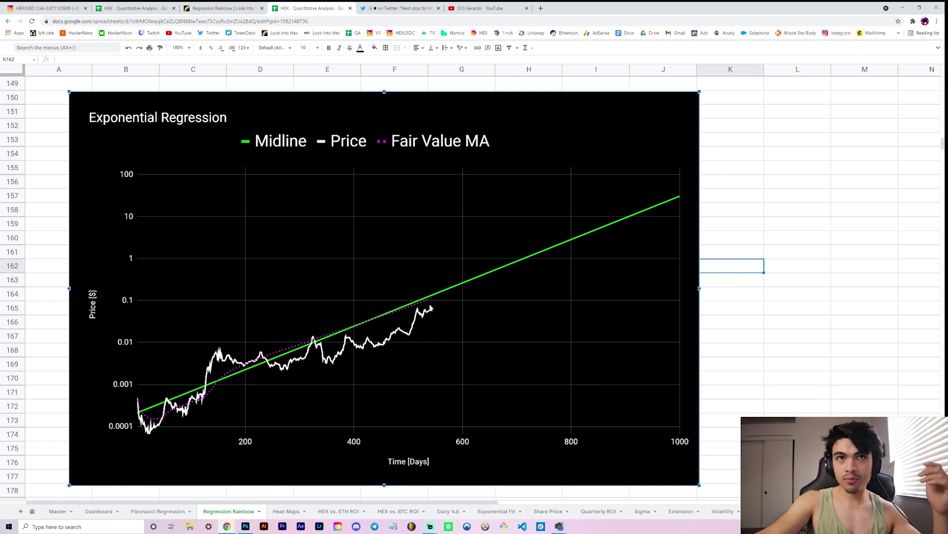
pyautogui.moveTo(432, 302)
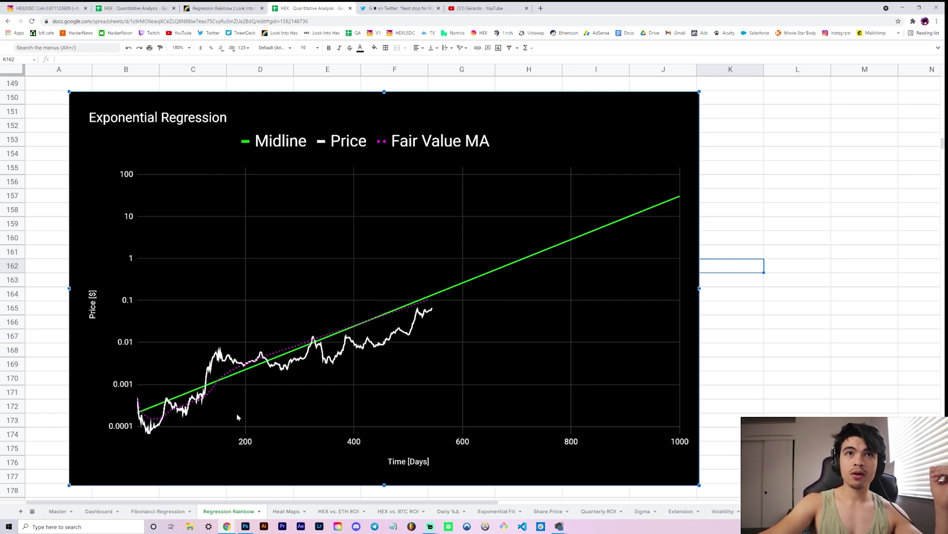
pyautogui.moveTo(178, 395)
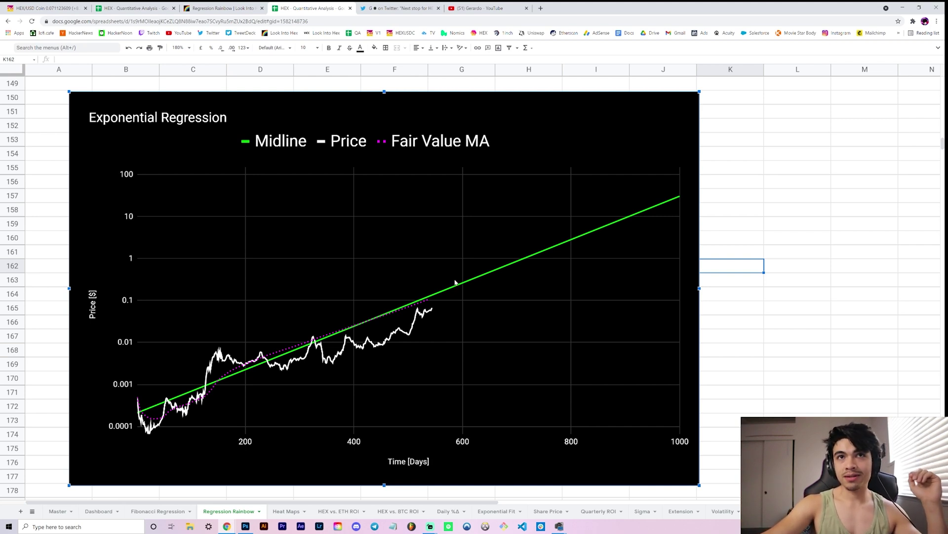
pyautogui.moveTo(457, 285)
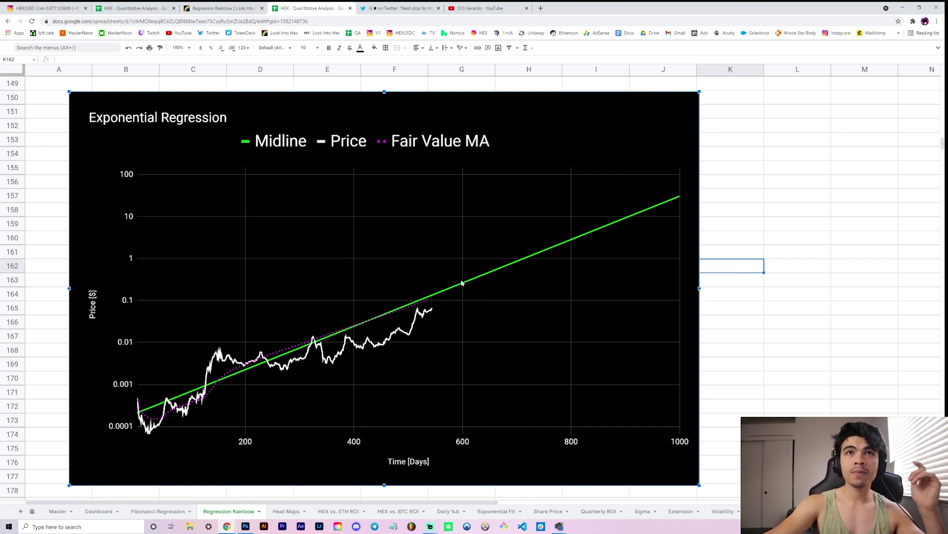
pyautogui.moveTo(492, 283)
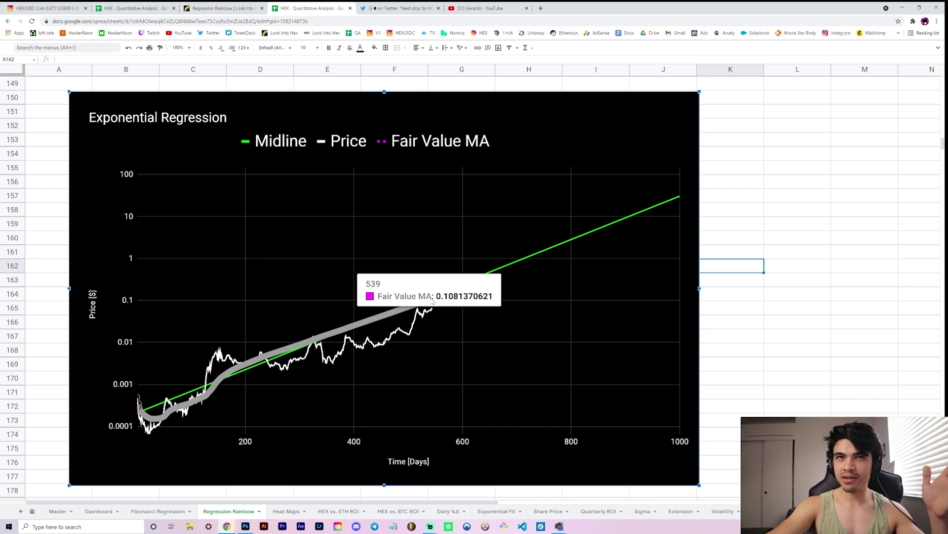
# Review the Fair Value extension and Exponential Regression charts, checking the Fair Value reading
pyautogui.scroll(-8, 432, 302)
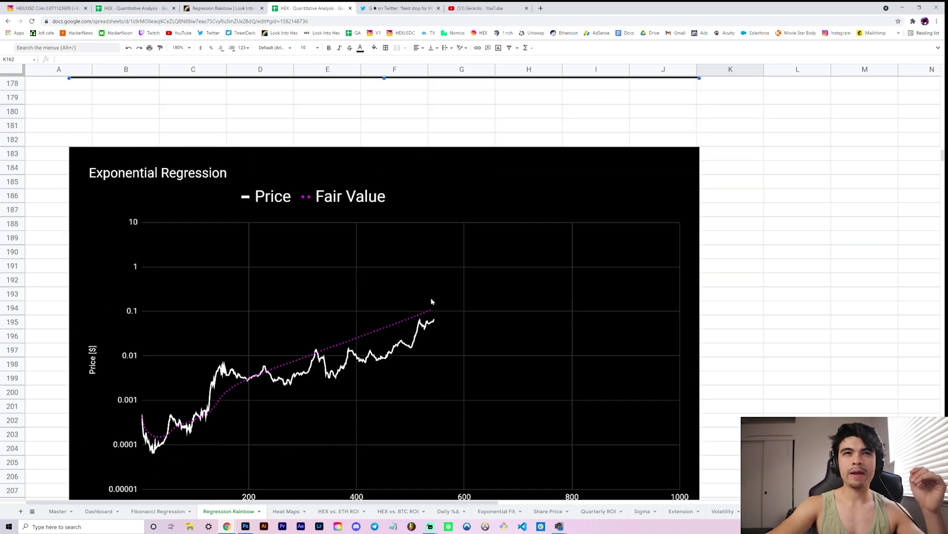
pyautogui.scroll(-2, 431, 301)
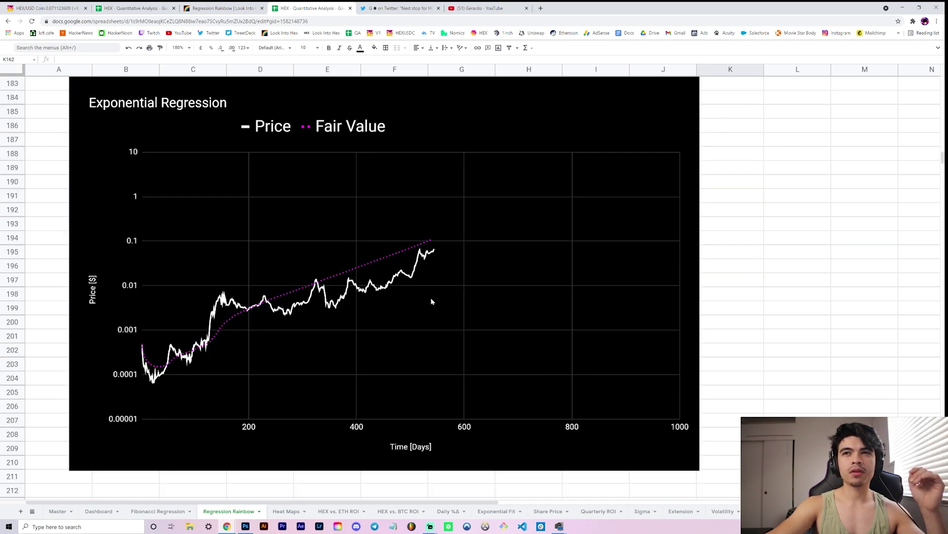
pyautogui.scroll(-10, 431, 302)
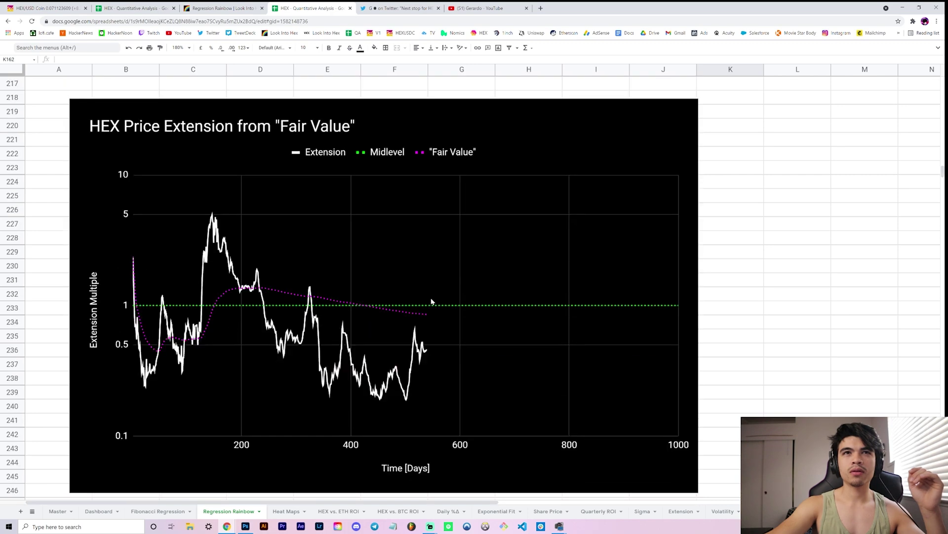
pyautogui.scroll(-1, 432, 301)
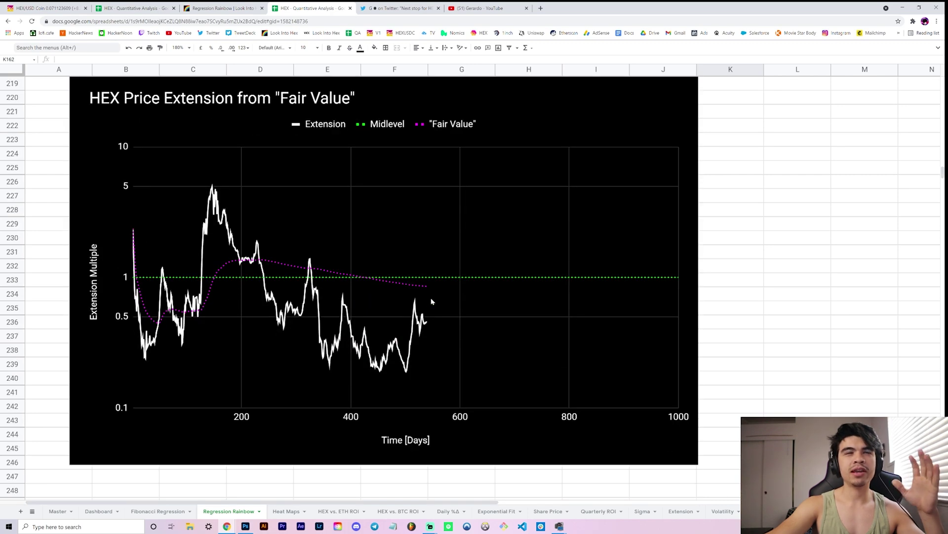
pyautogui.scroll(1, 431, 301)
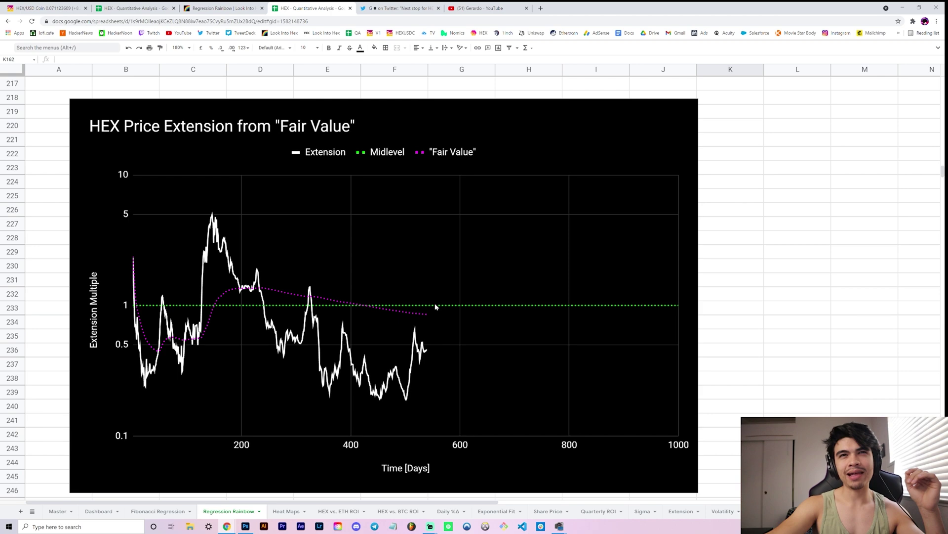
pyautogui.click(426, 315)
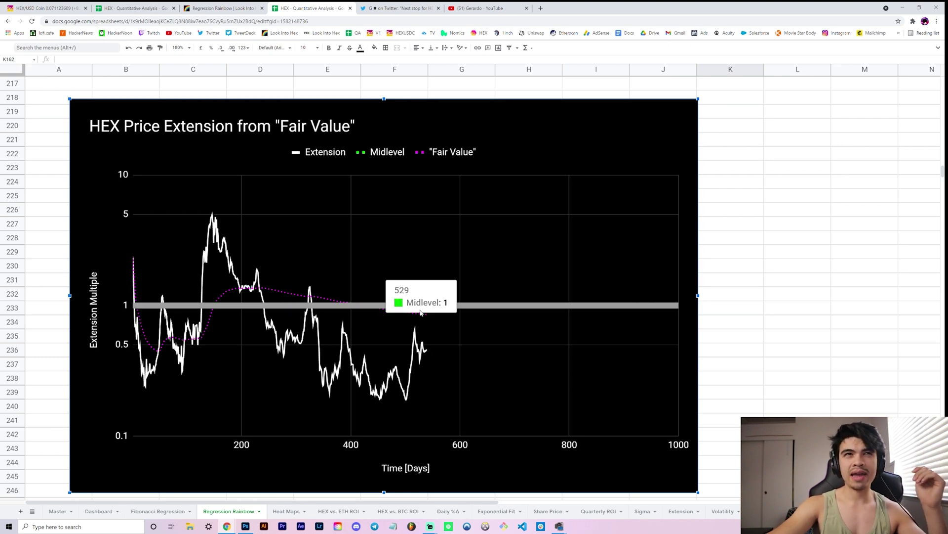
pyautogui.scroll(-3, 437, 306)
pyautogui.scroll(-2, 437, 315)
pyautogui.scroll(10, 437, 315)
pyautogui.scroll(3, 436, 316)
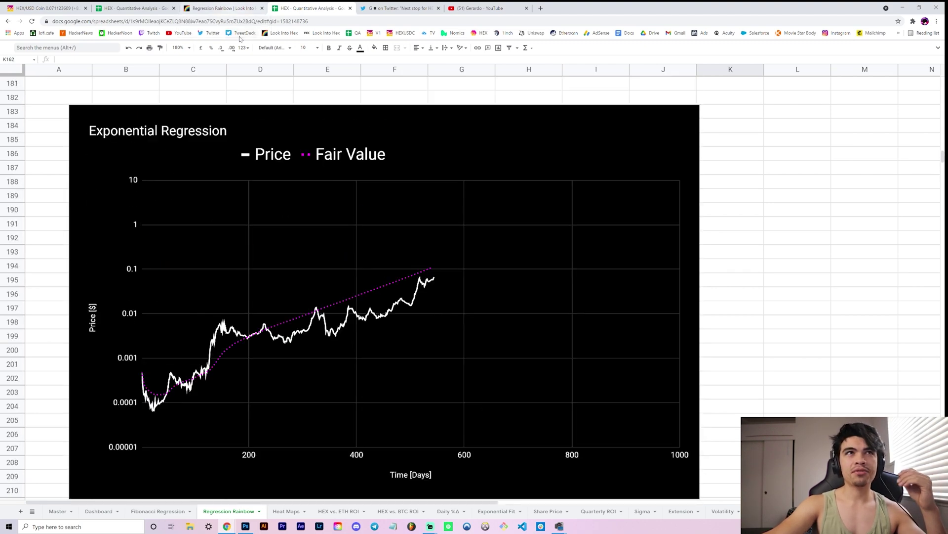
pyautogui.scroll(-1, 296, 213)
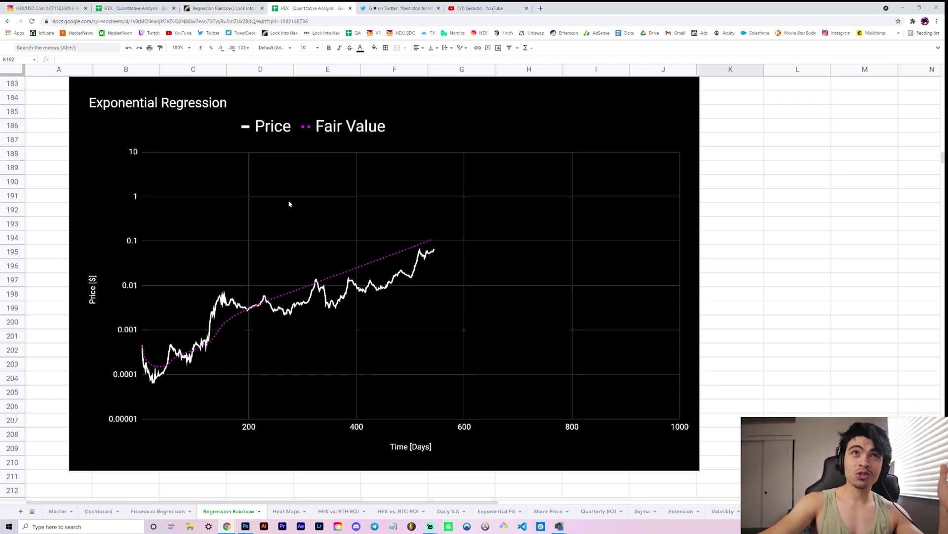
pyautogui.scroll(1, 296, 204)
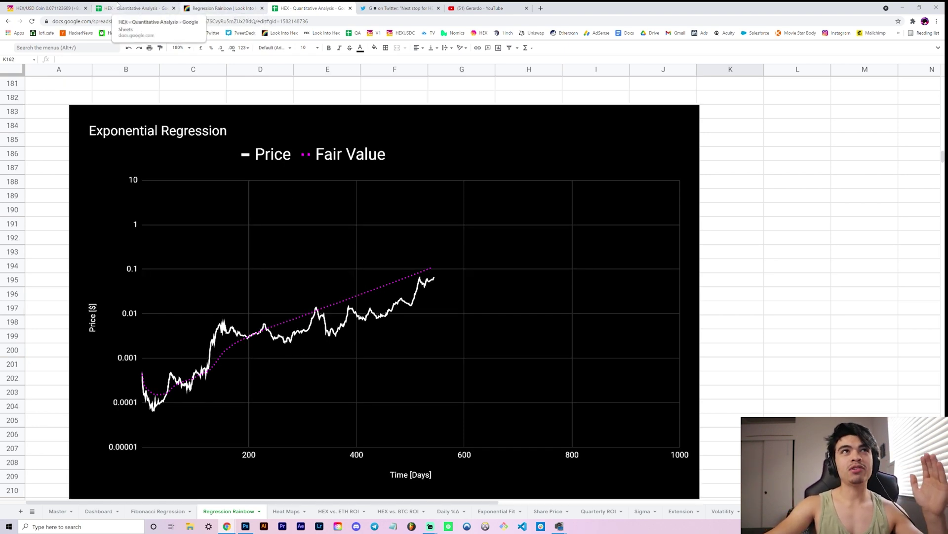
# Switch via the Heat Maps copy to the HEX/USD candlestick chart and pan to recent candles
pyautogui.click(147, 5)
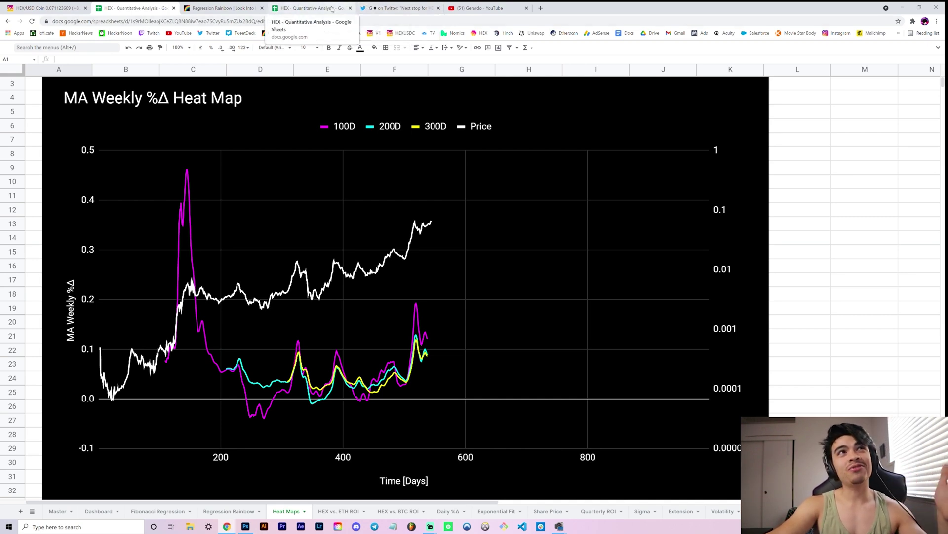
pyautogui.click(79, 8)
pyautogui.moveTo(469, 324); pyautogui.dragTo(557, 305)
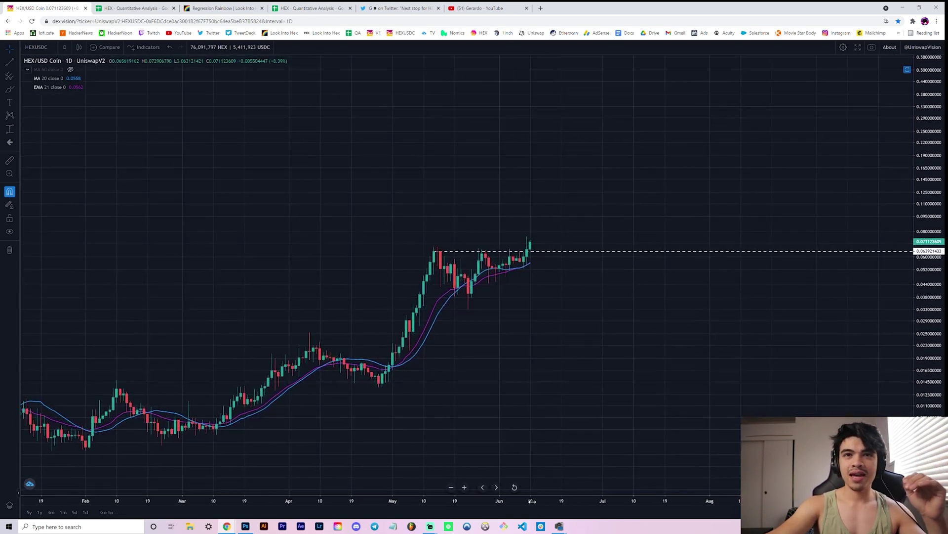
# Zoom and pan the HEX/USD chart onto the June candles, then bring up the YouTube poll
pyautogui.click(465, 487)
pyautogui.moveTo(431, 466); pyautogui.dragTo(410, 481)
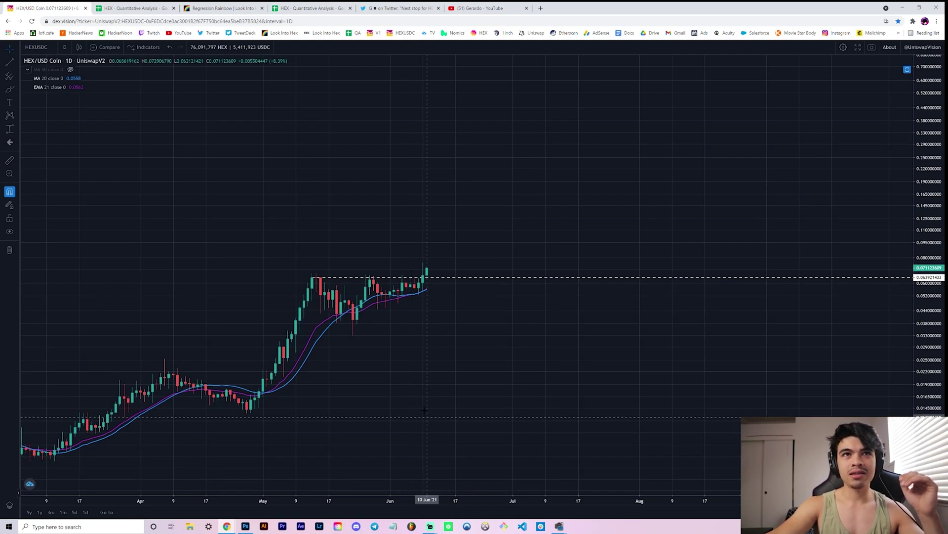
pyautogui.moveTo(423, 401); pyautogui.dragTo(415, 407)
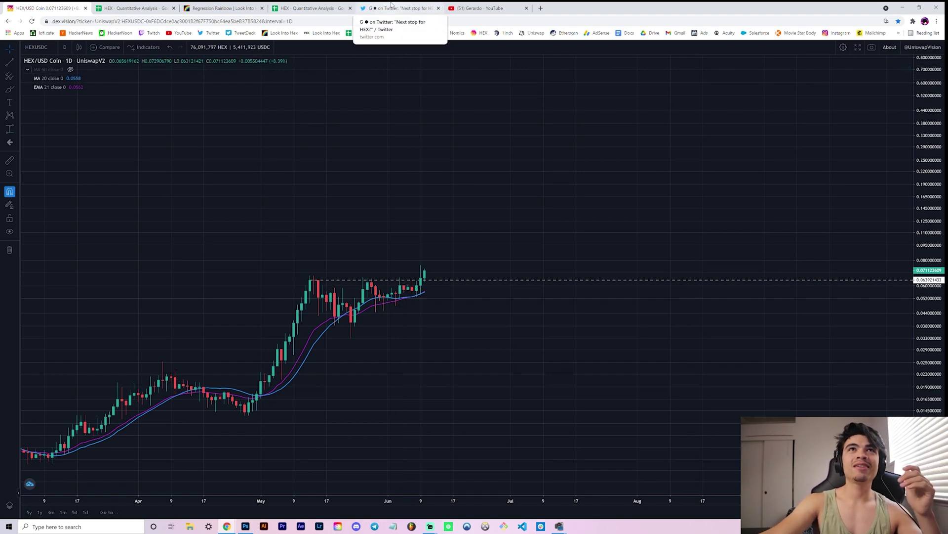
pyautogui.click(452, 7)
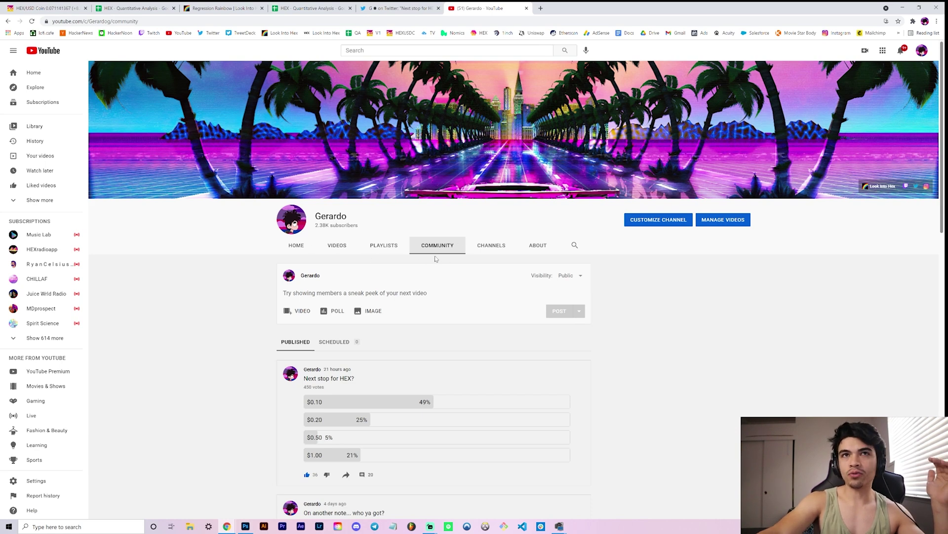
# Reload the Community page and highlight the 'Next stop for HEX?' question and its 432 votes
pyautogui.scroll(-1, 481, 380)
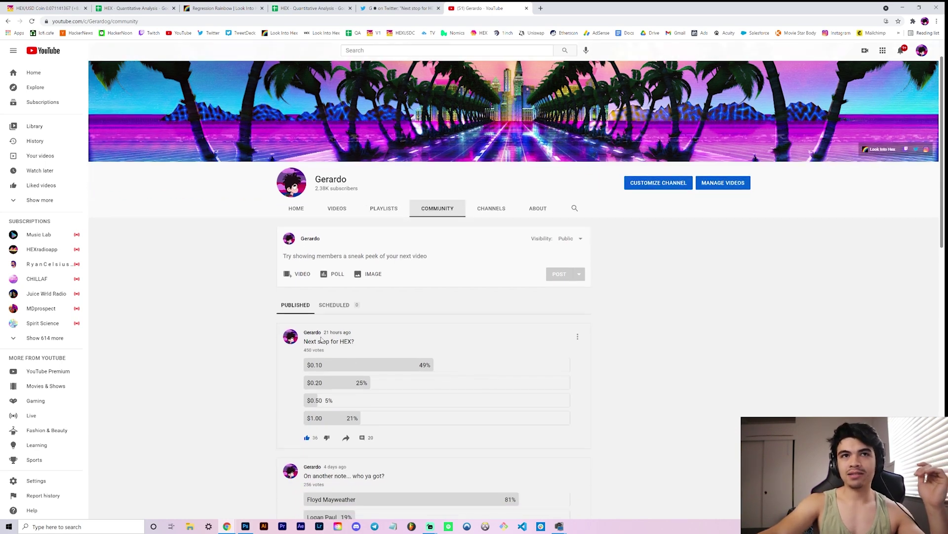
pyautogui.click(32, 21)
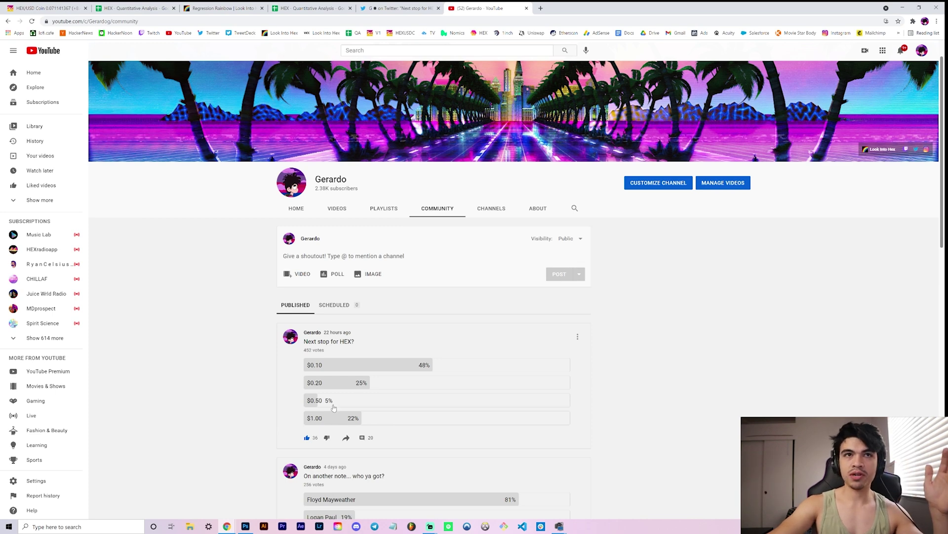
pyautogui.moveTo(303, 341); pyautogui.dragTo(355, 341)
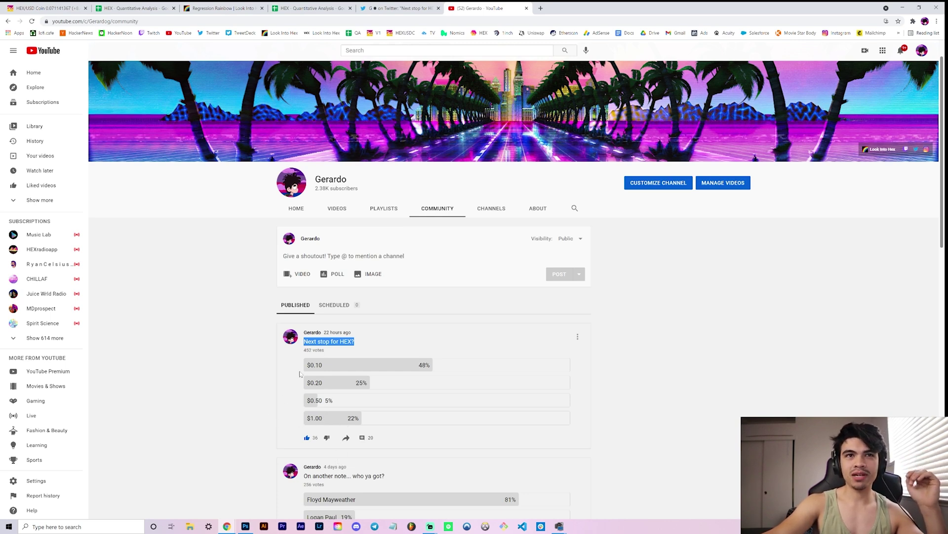
pyautogui.moveTo(309, 350); pyautogui.dragTo(312, 350)
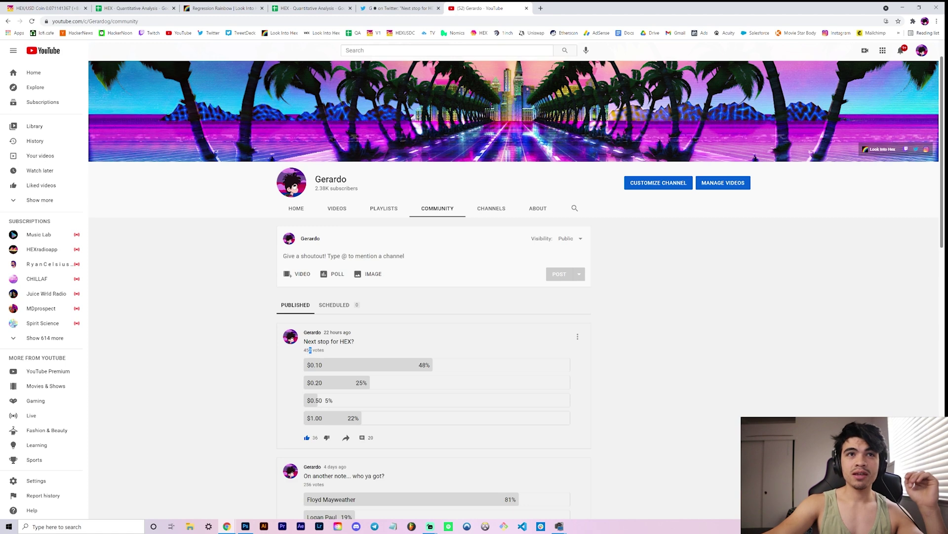
pyautogui.doubleClick(309, 350)
pyautogui.click(271, 377)
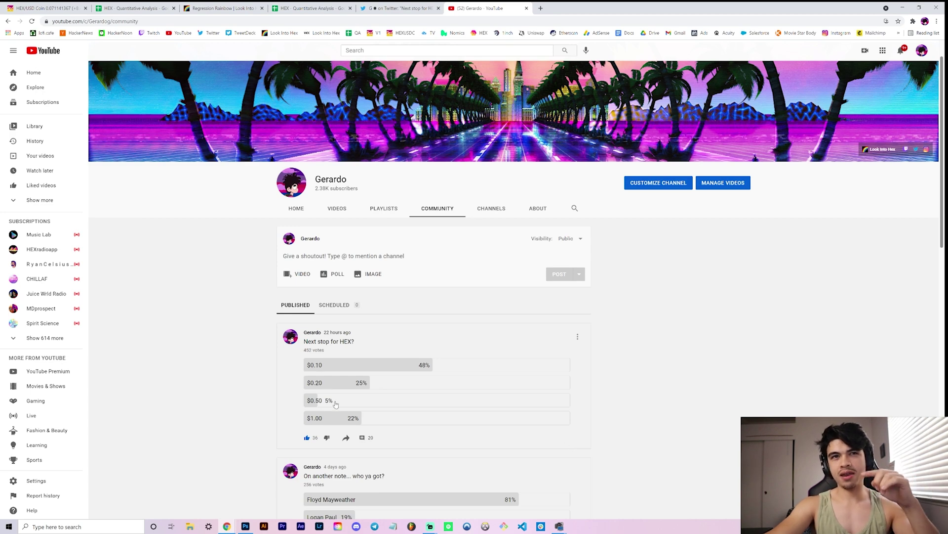
# Open the Twitter poll, highlight its 277 vote total, and compare against YouTube
pyautogui.click(400, 8)
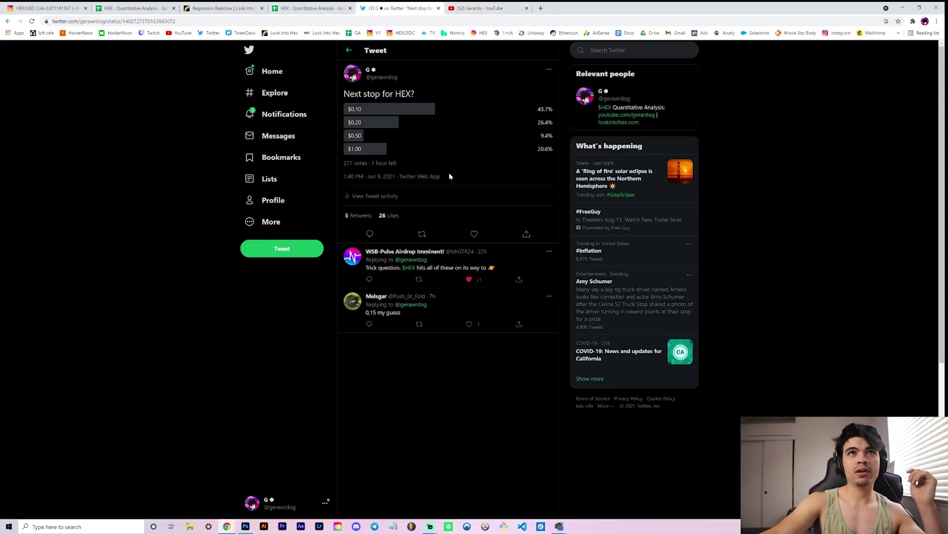
pyautogui.doubleClick(348, 163)
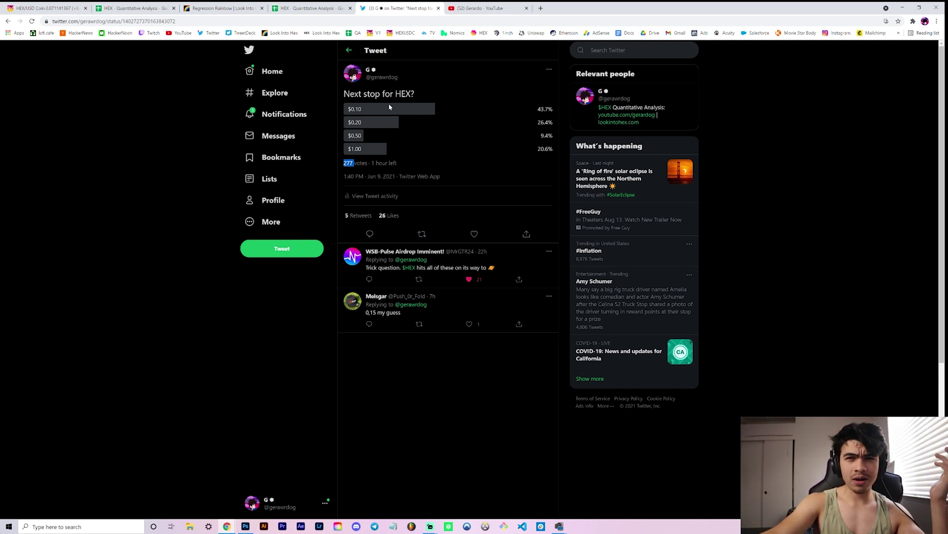
pyautogui.click(418, 140)
pyautogui.click(475, 8)
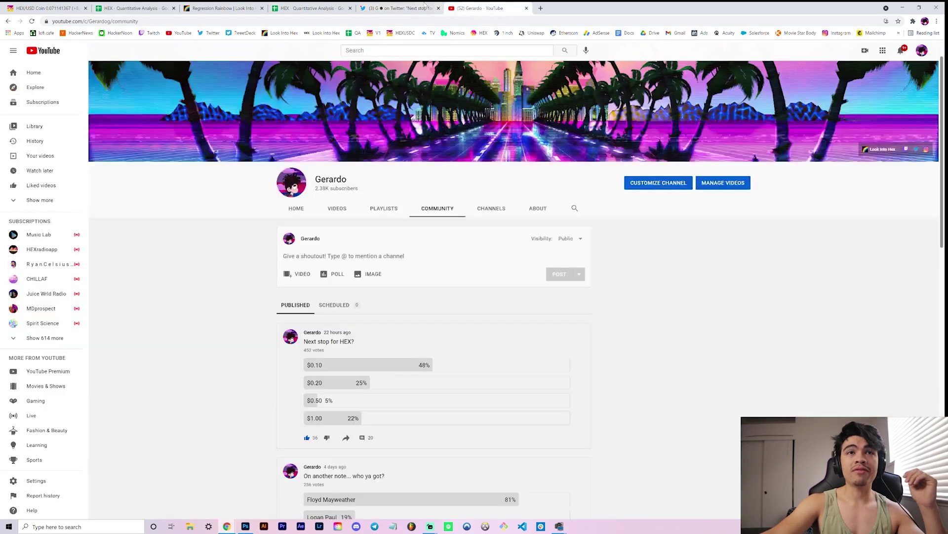
pyautogui.click(404, 8)
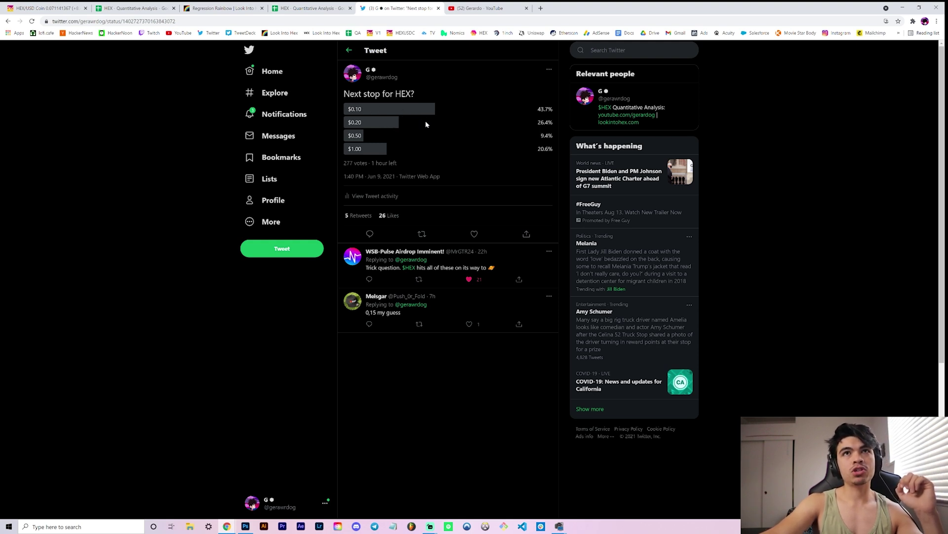
# Compare the $0.10 and $0.50 (9.4%) options between the Twitter and YouTube polls
pyautogui.moveTo(348, 110); pyautogui.dragTo(384, 111)
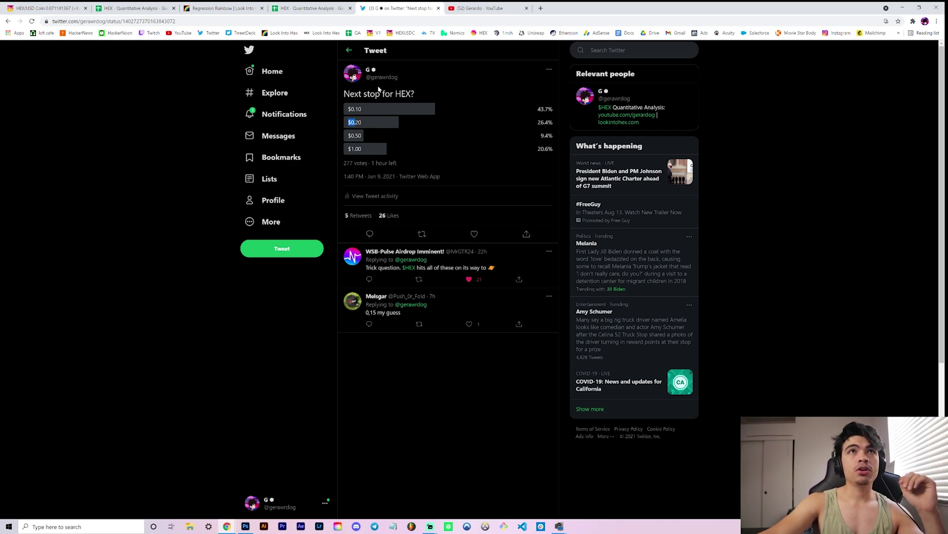
pyautogui.click(474, 8)
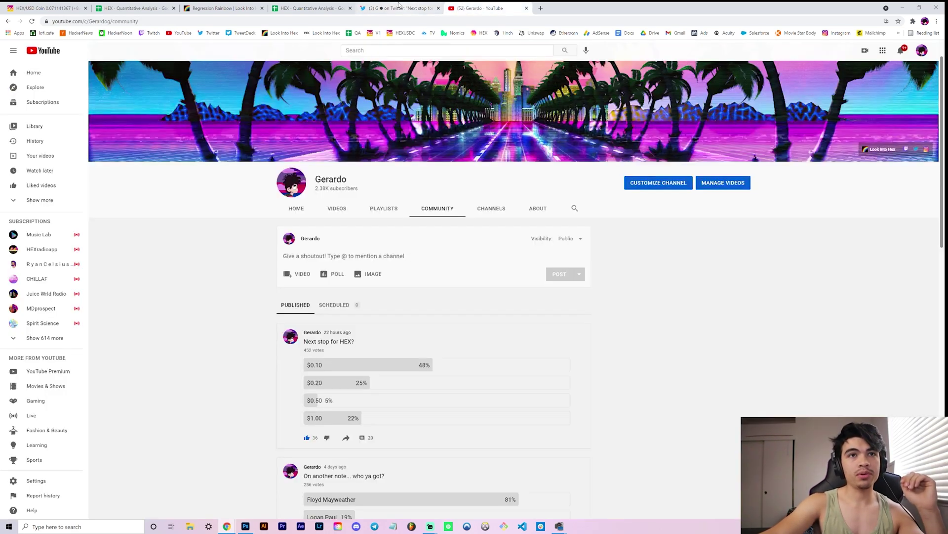
pyautogui.click(418, 8)
pyautogui.moveTo(378, 155); pyautogui.dragTo(349, 135)
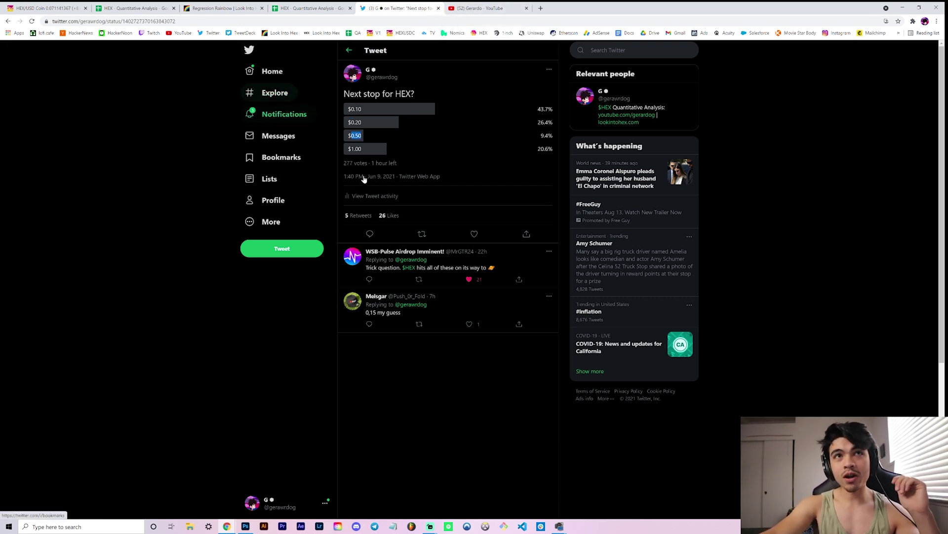
pyautogui.moveTo(348, 136); pyautogui.dragTo(345, 149)
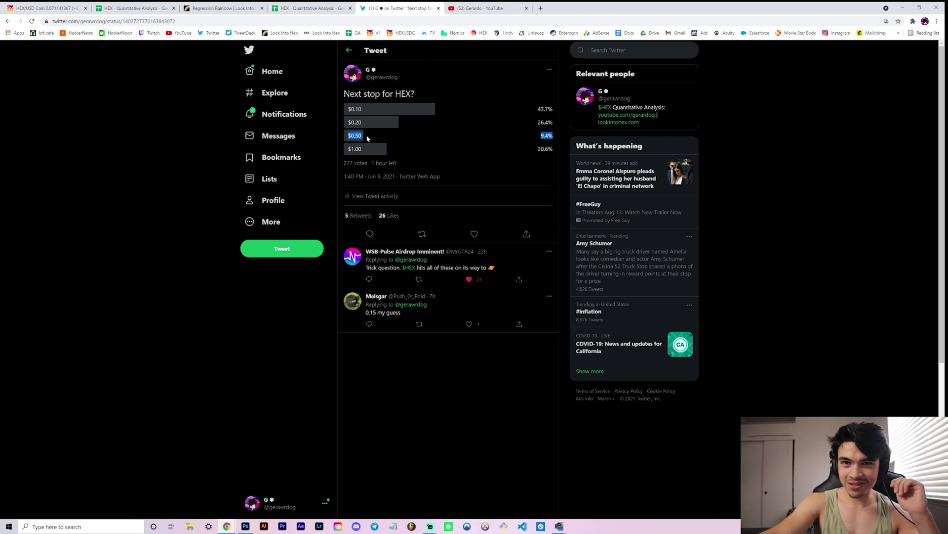
pyautogui.click(370, 139)
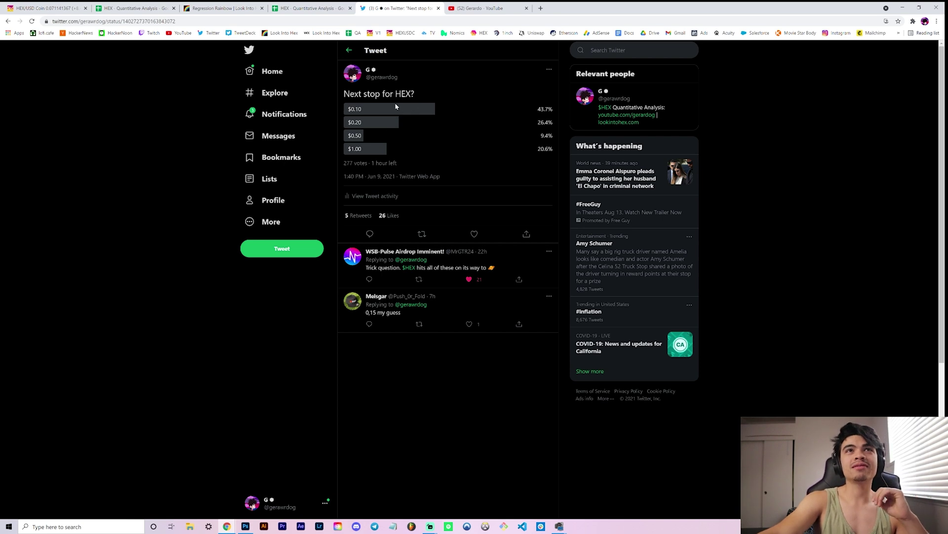